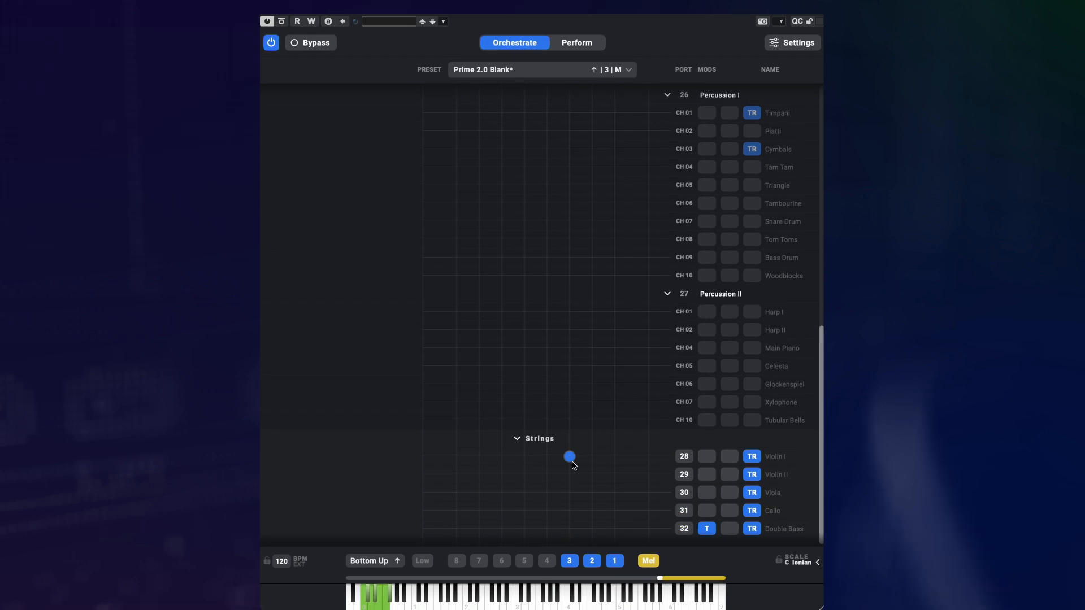
- Route voices 1, 2 and 3 to the Violin I port and add an arpeggiator modifier to that port
{"action": "left_click", "coordinate": [571, 459]}
{"action": "left_click", "coordinate": [592, 456]}
{"action": "left_click", "coordinate": [615, 457]}
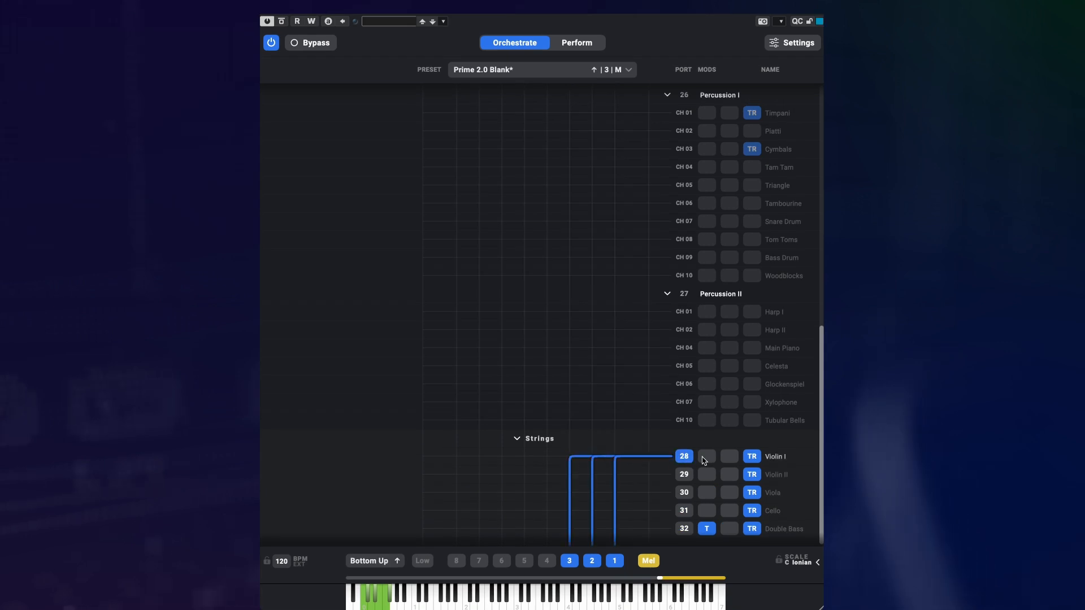
{"action": "left_click", "coordinate": [704, 458]}
{"action": "left_click", "coordinate": [696, 439]}
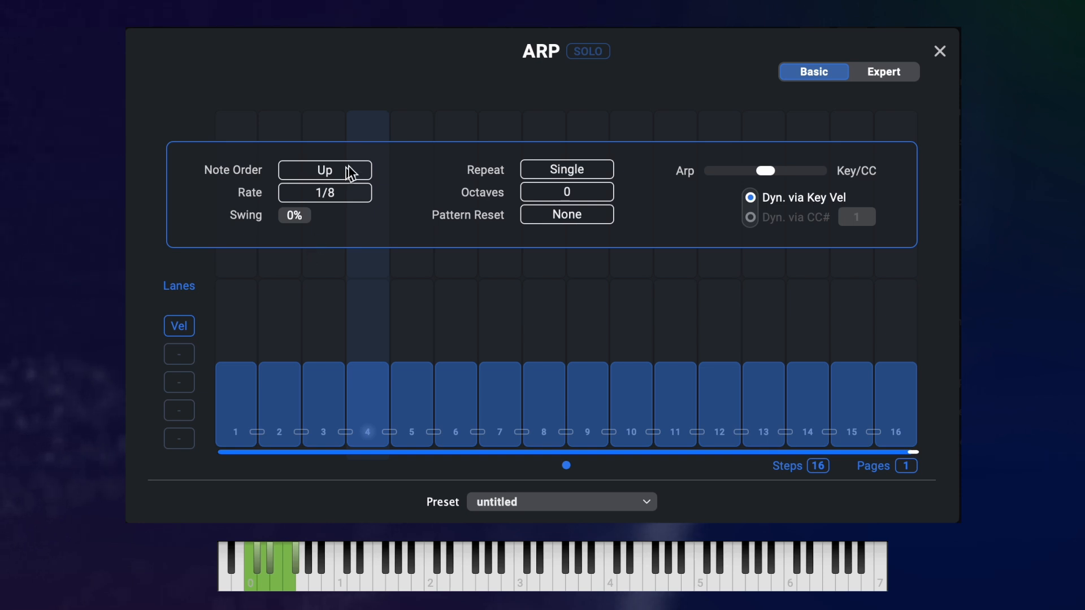
- Look at the arpeggiator's Expert view, return to Basic view, and select Up as the note order
{"action": "left_click", "coordinate": [879, 81]}
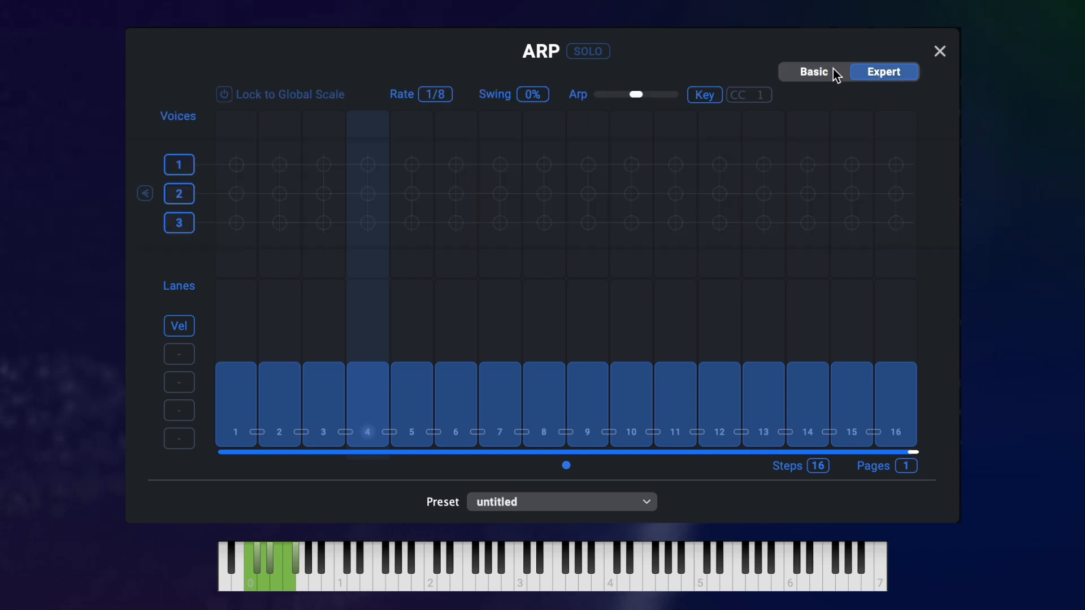
{"action": "left_click", "coordinate": [826, 76]}
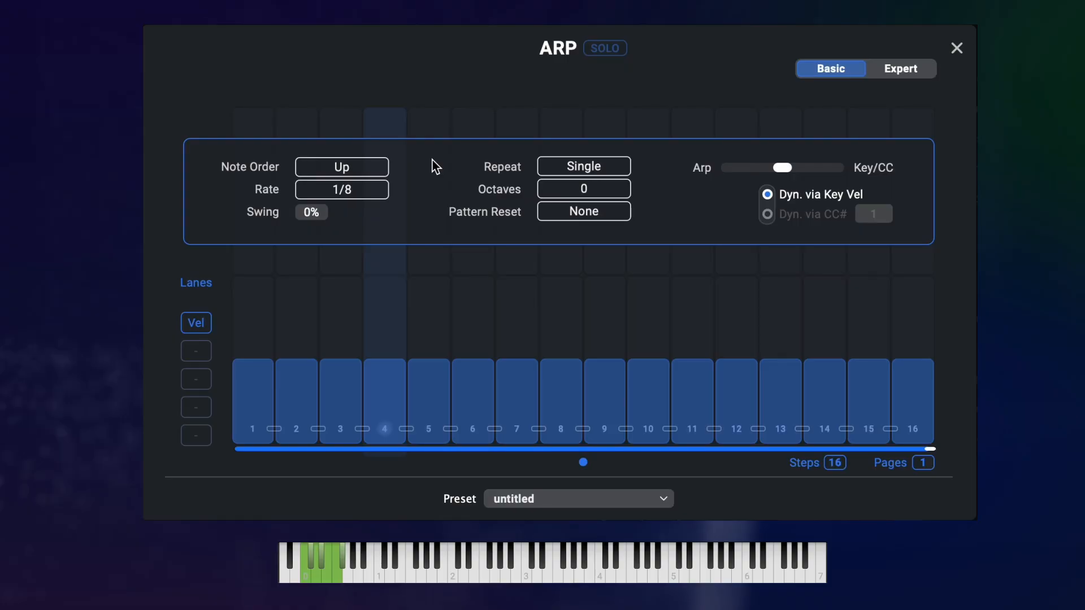
{"action": "left_click", "coordinate": [359, 171]}
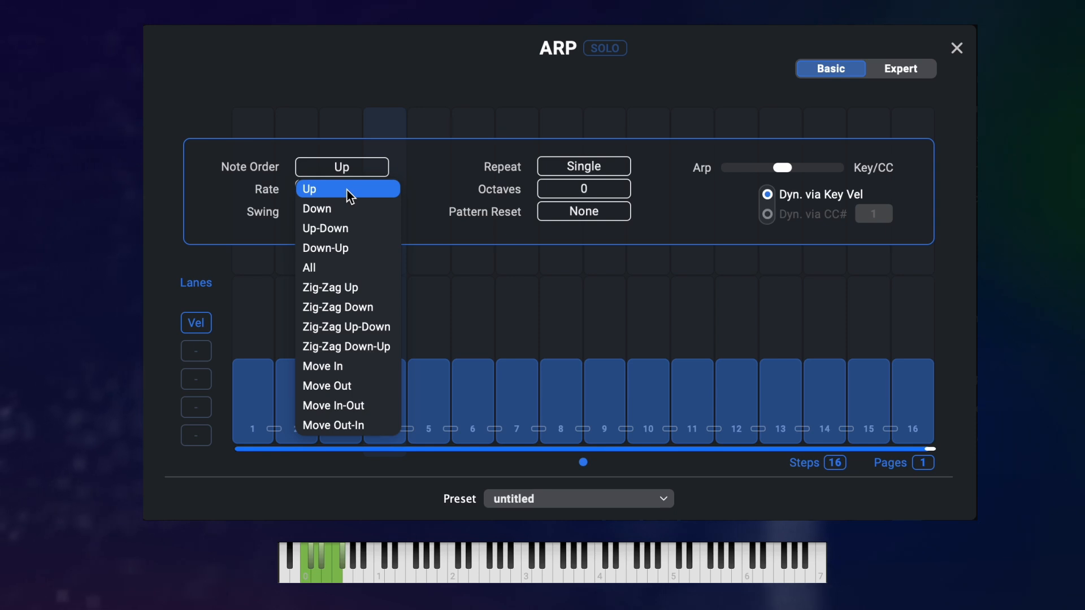
{"action": "left_click", "coordinate": [350, 195]}
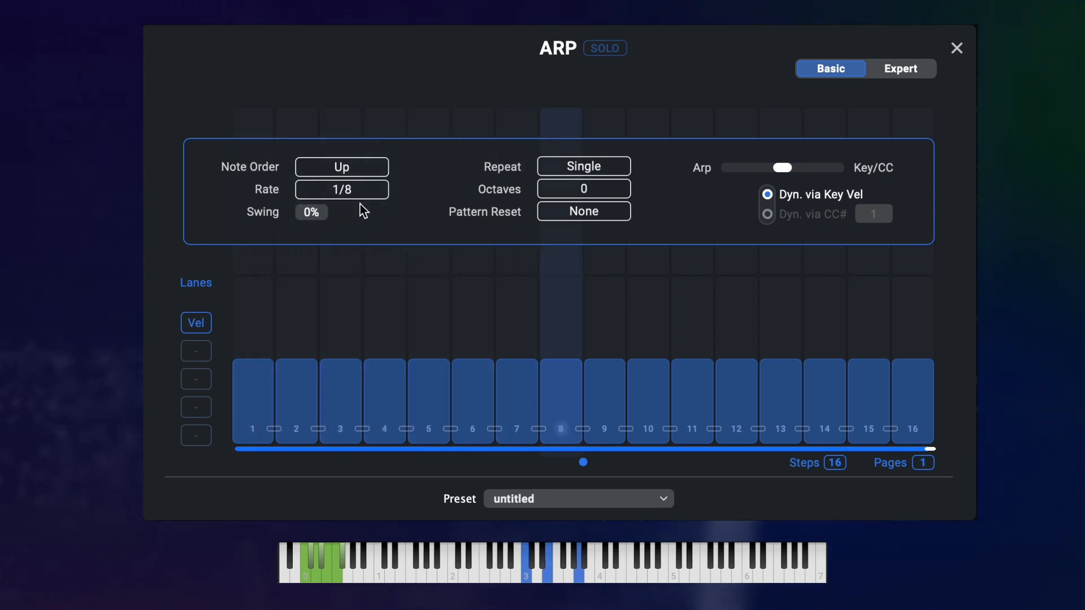
- Try the arpeggiator's Down note order, then set the note order to All
{"action": "left_click", "coordinate": [370, 172]}
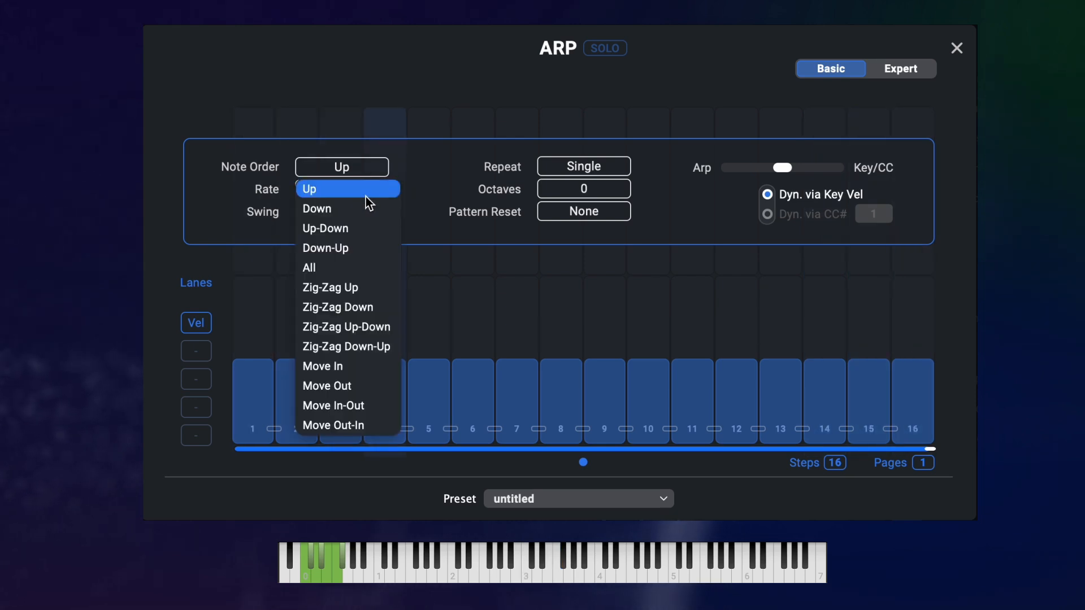
{"action": "left_click", "coordinate": [367, 209]}
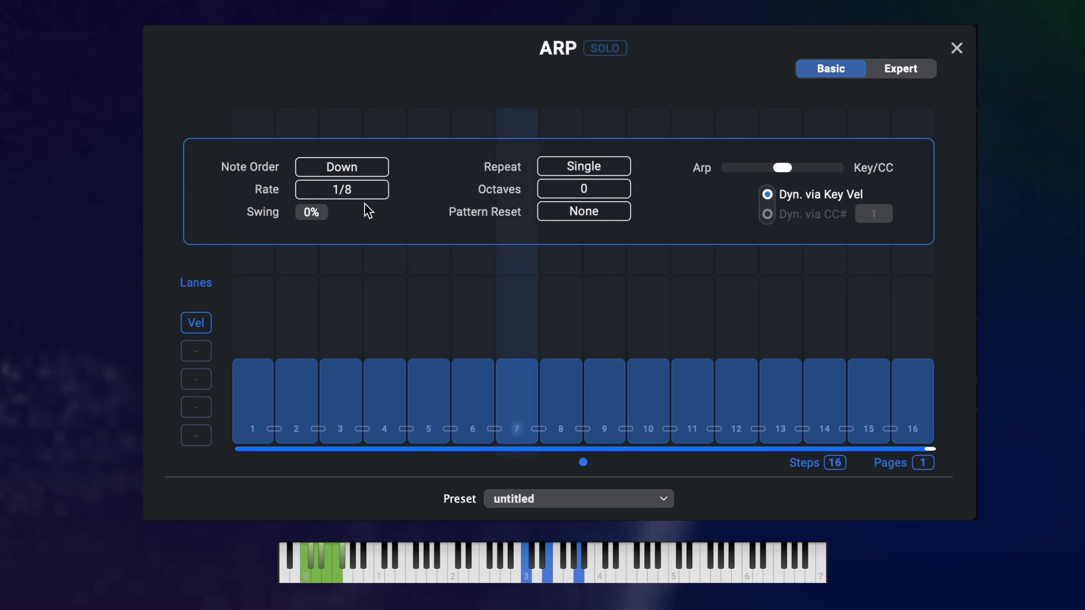
{"action": "left_click", "coordinate": [369, 171]}
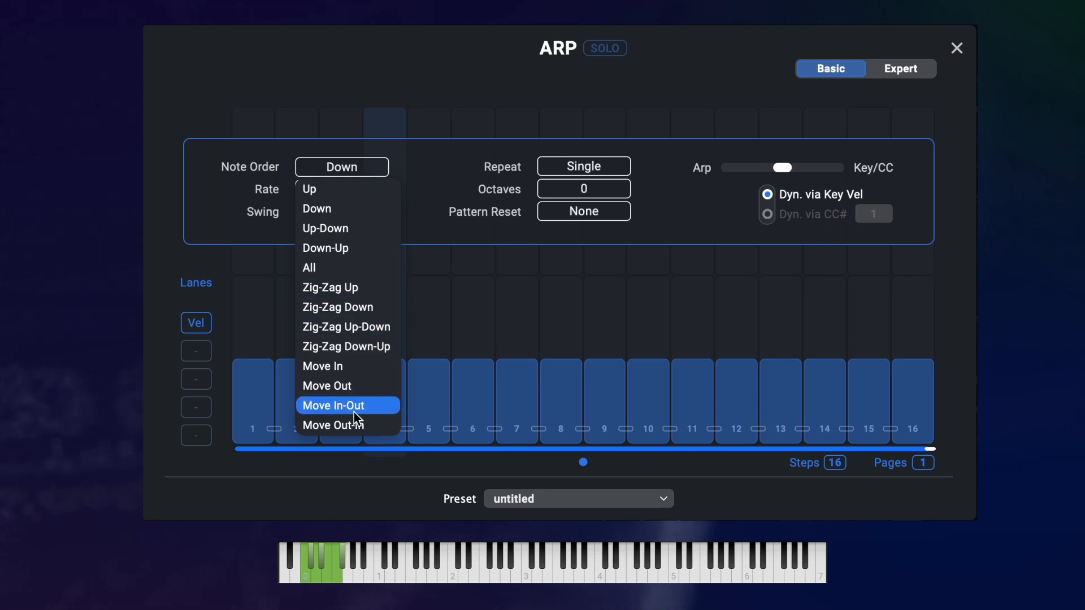
{"action": "left_click", "coordinate": [366, 277]}
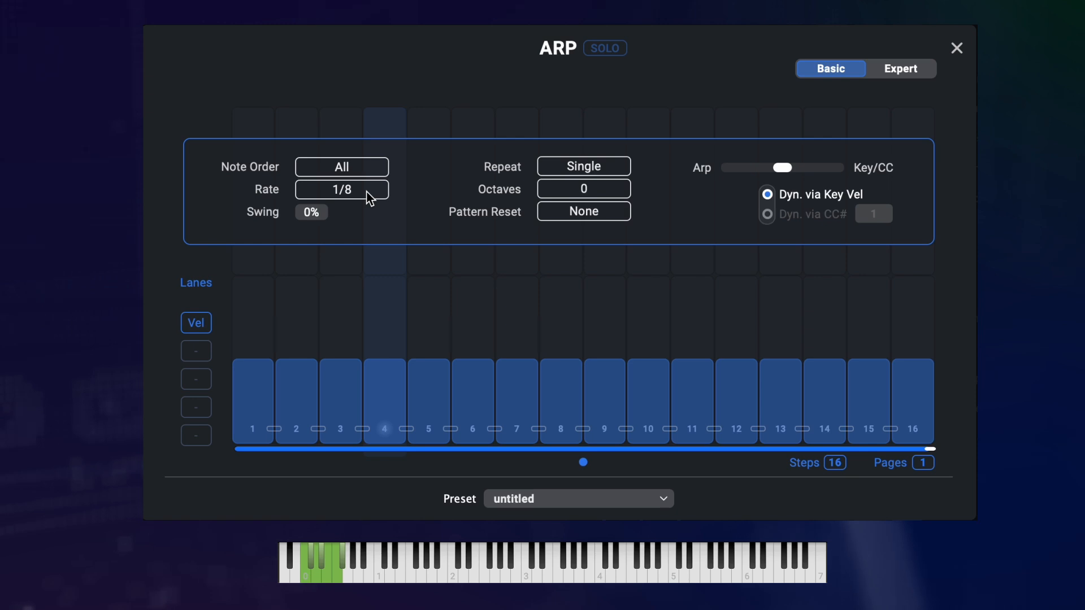
- Try a rate of 1/16 and return it to 1/8, then try a swing of 49% and reset it to 0%
{"action": "left_click", "coordinate": [369, 198]}
{"action": "left_click", "coordinate": [360, 251]}
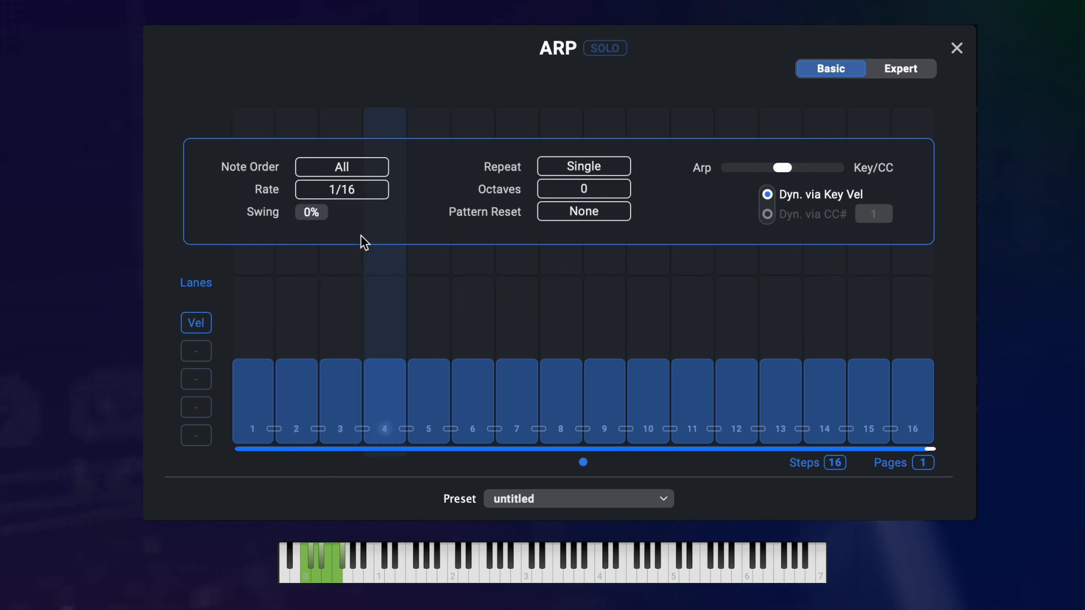
{"action": "left_click", "coordinate": [371, 199]}
{"action": "left_click", "coordinate": [368, 268]}
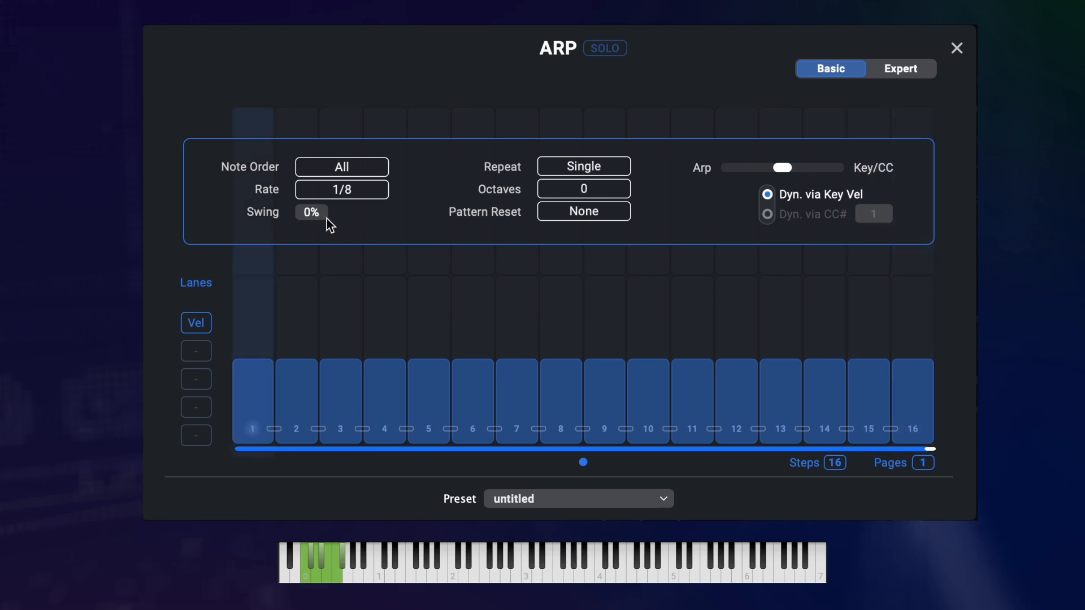
{"action": "left_click_drag", "start_coordinate": [316, 216], "coordinate": [370, 102]}
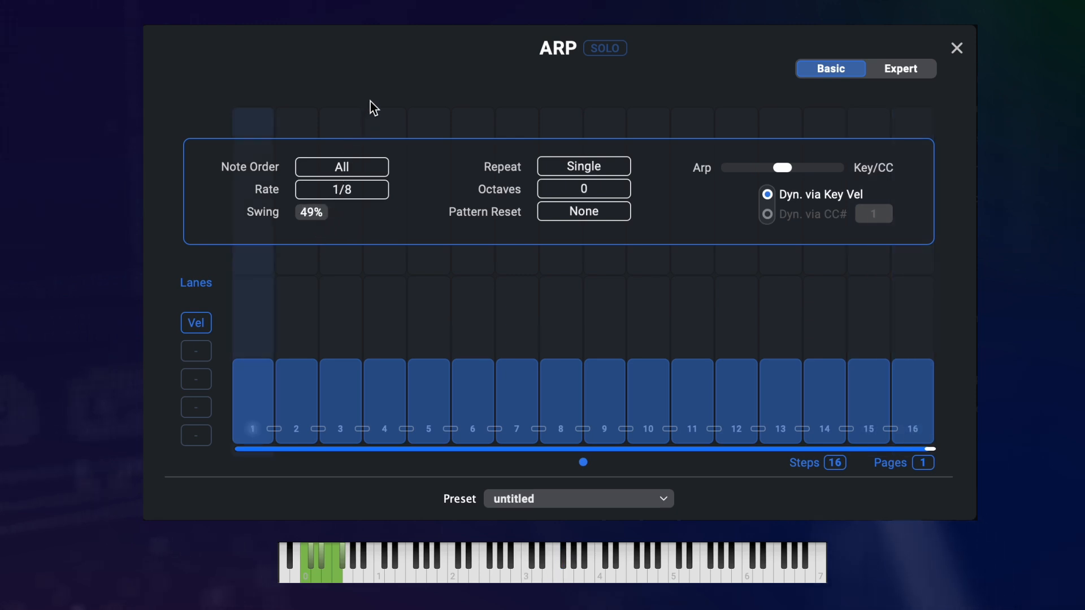
{"action": "left_click_drag", "start_coordinate": [310, 213], "coordinate": [313, 351]}
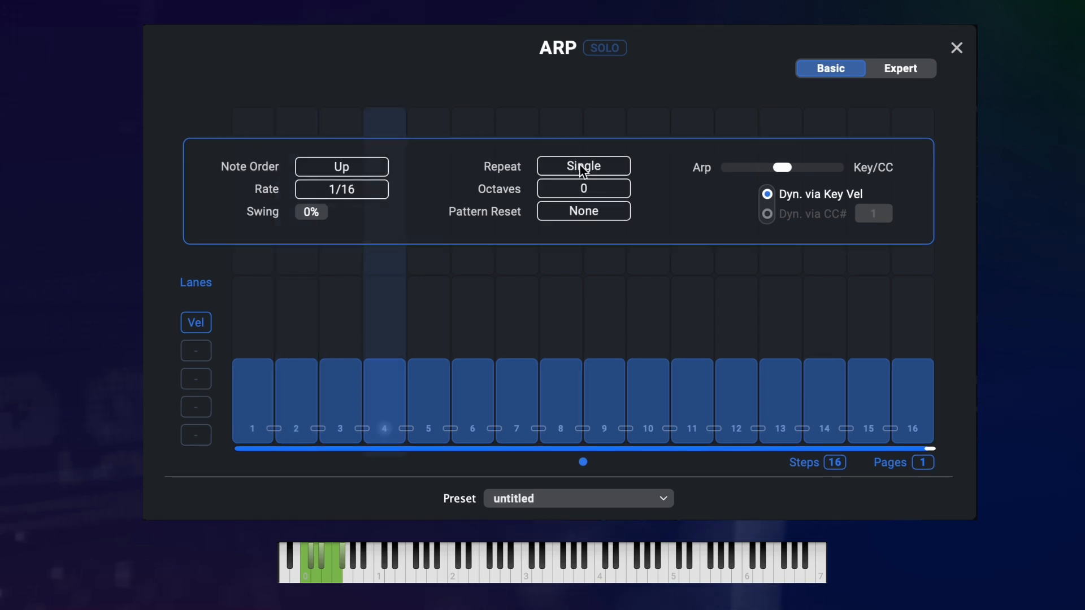
- Set the arpeggiator's note repeat to Double
{"action": "left_click", "coordinate": [582, 170]}
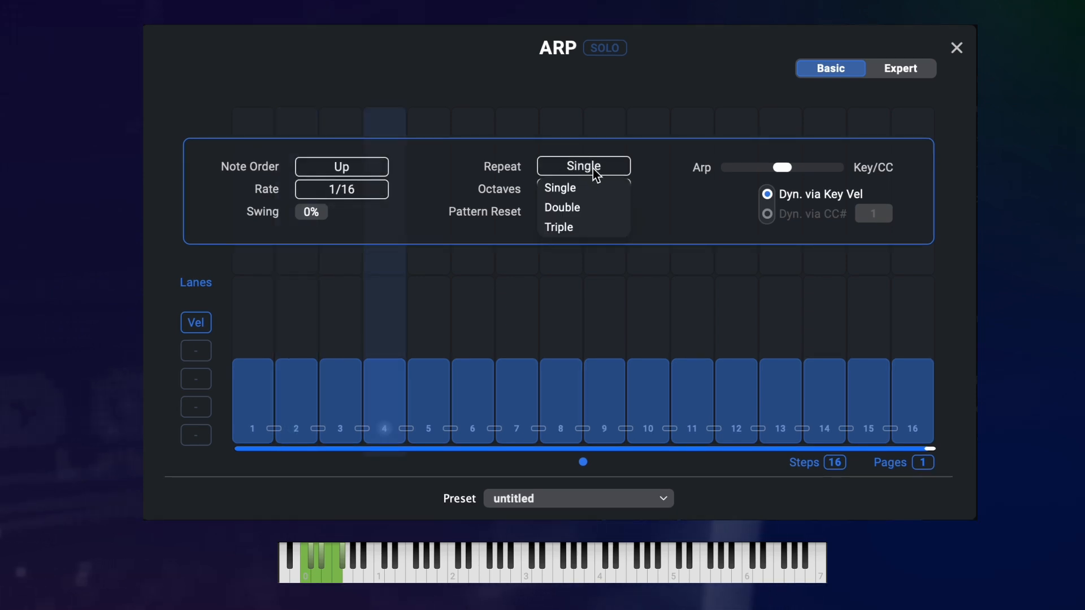
{"action": "left_click", "coordinate": [600, 208]}
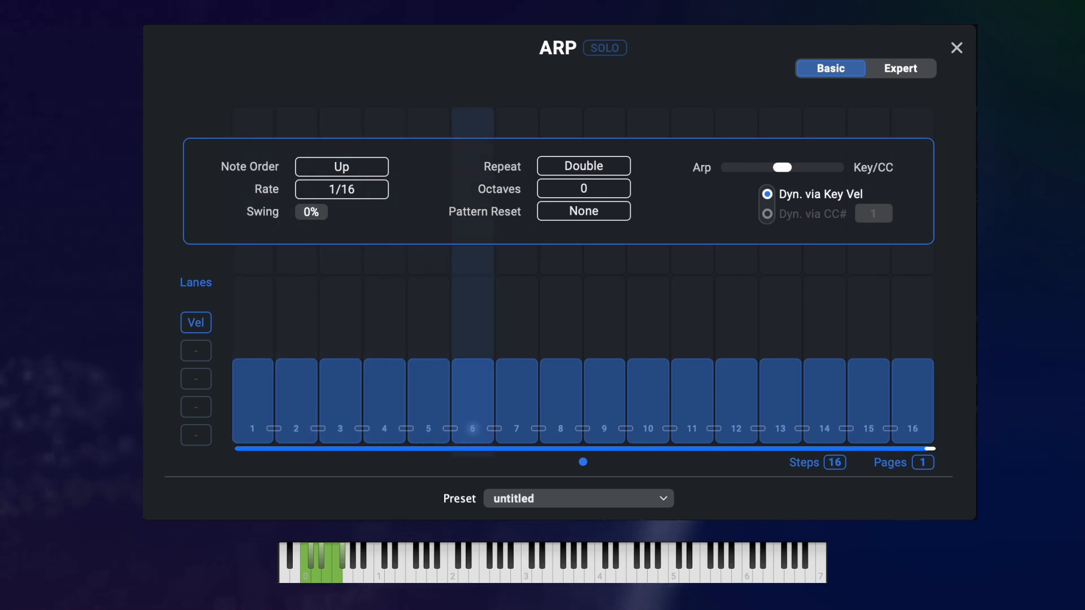
- Try octave settings of 1 and 2 for the arpeggio, then set Octaves back to 0
{"action": "left_click", "coordinate": [599, 195]}
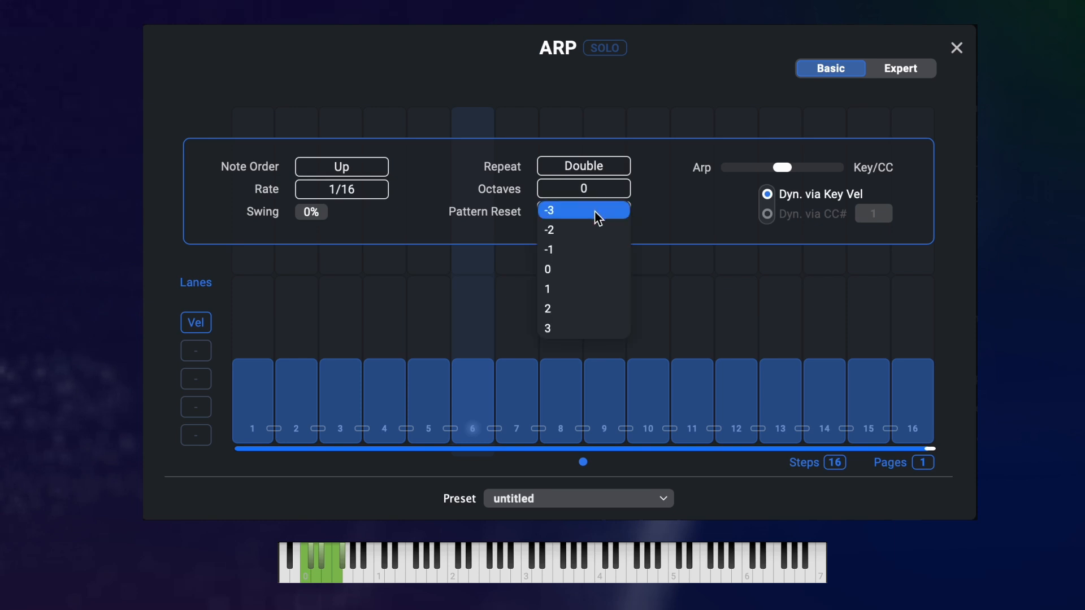
{"action": "left_click", "coordinate": [593, 287]}
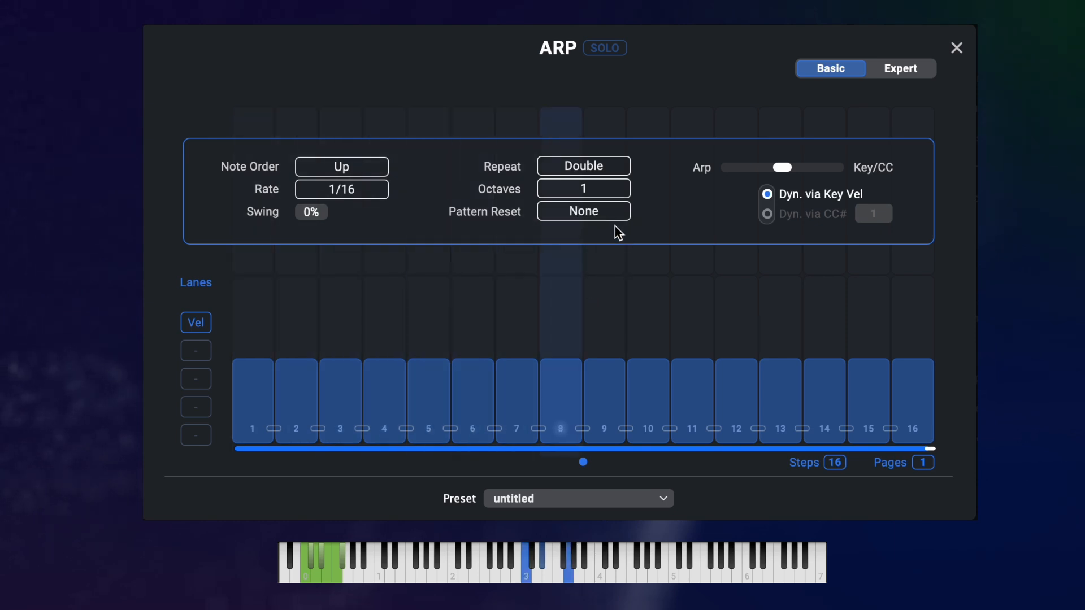
{"action": "left_click", "coordinate": [603, 195]}
{"action": "left_click", "coordinate": [590, 308]}
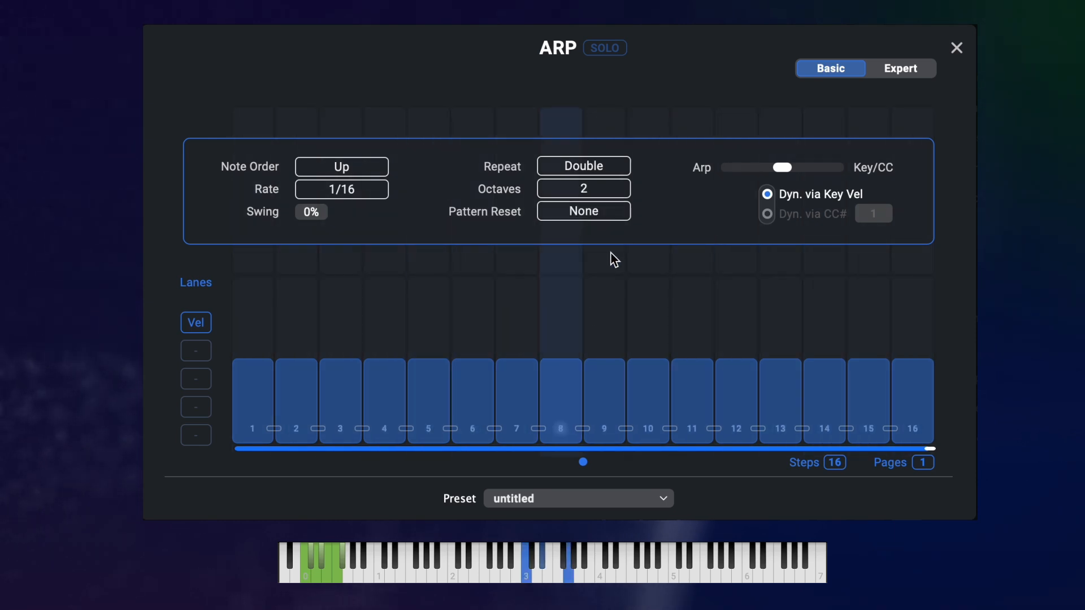
{"action": "left_click", "coordinate": [608, 199]}
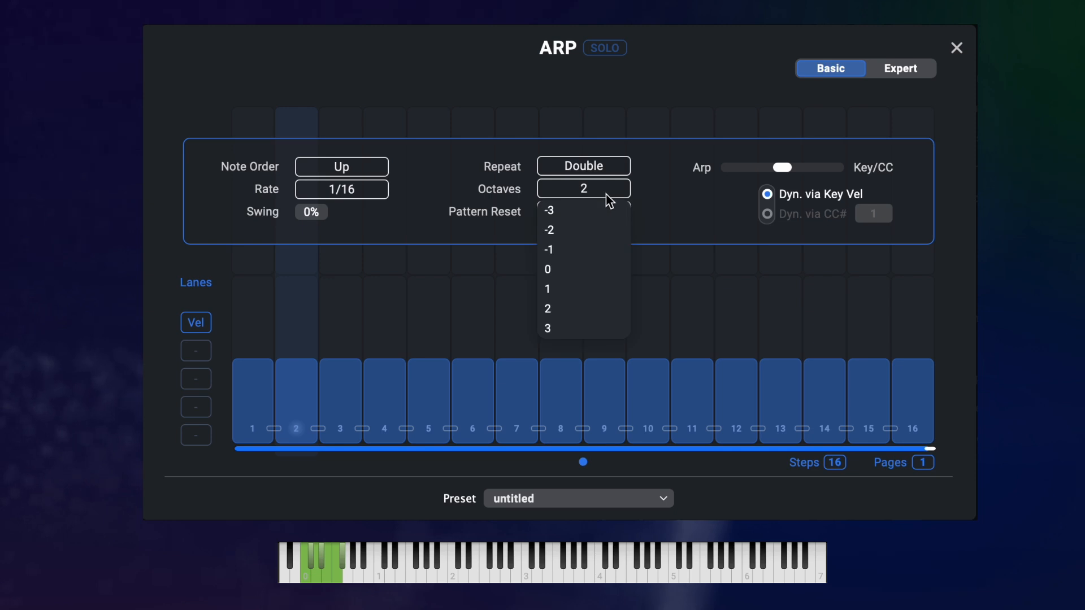
{"action": "left_click", "coordinate": [575, 265]}
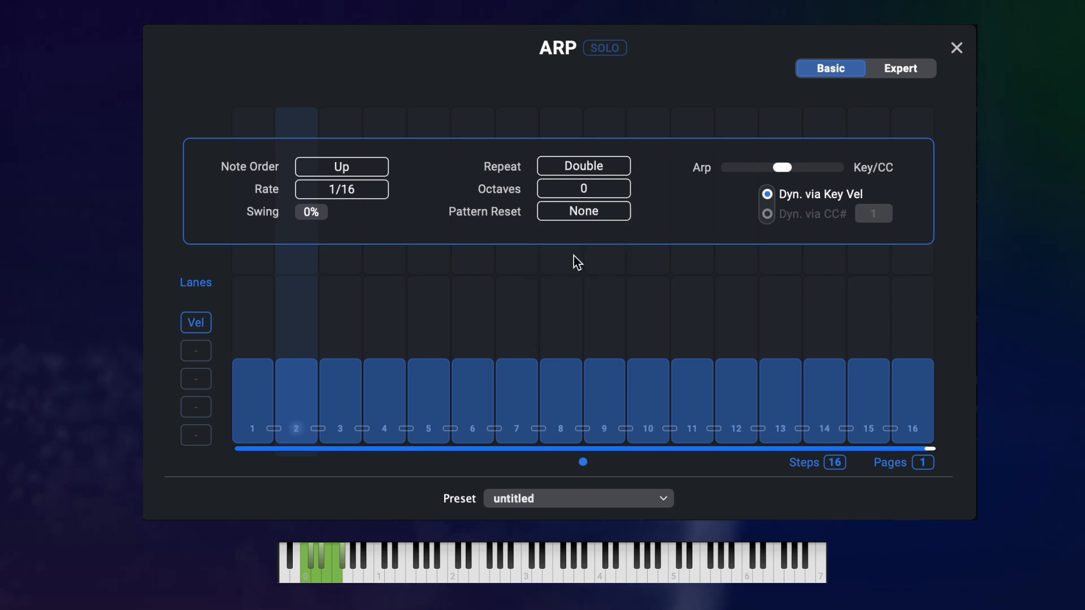
- Try the pattern reset set to Once, then to Twice
{"action": "left_click", "coordinate": [619, 212]}
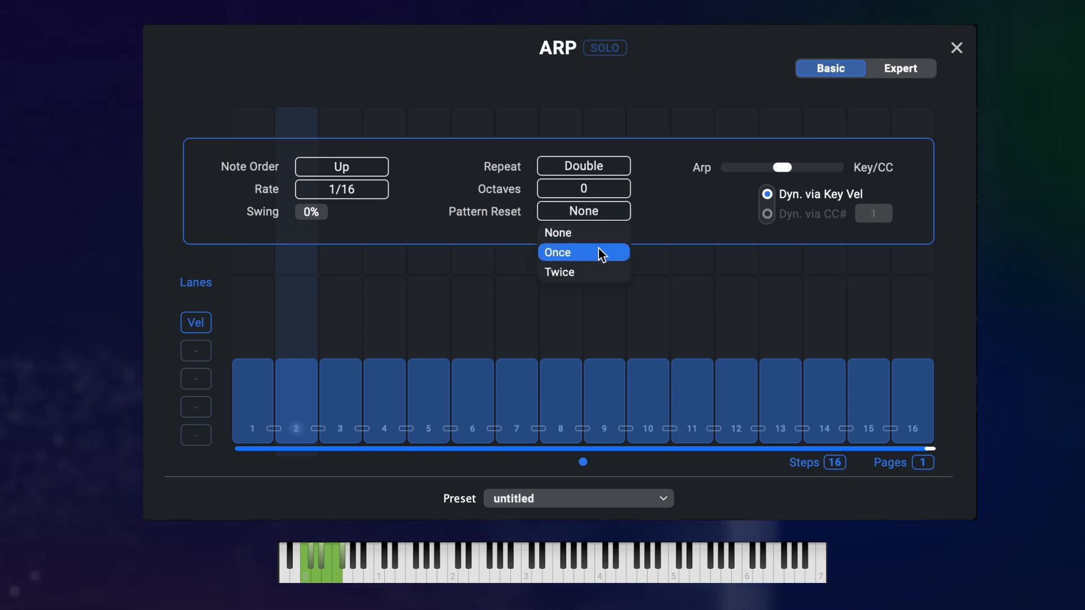
{"action": "left_click", "coordinate": [609, 217]}
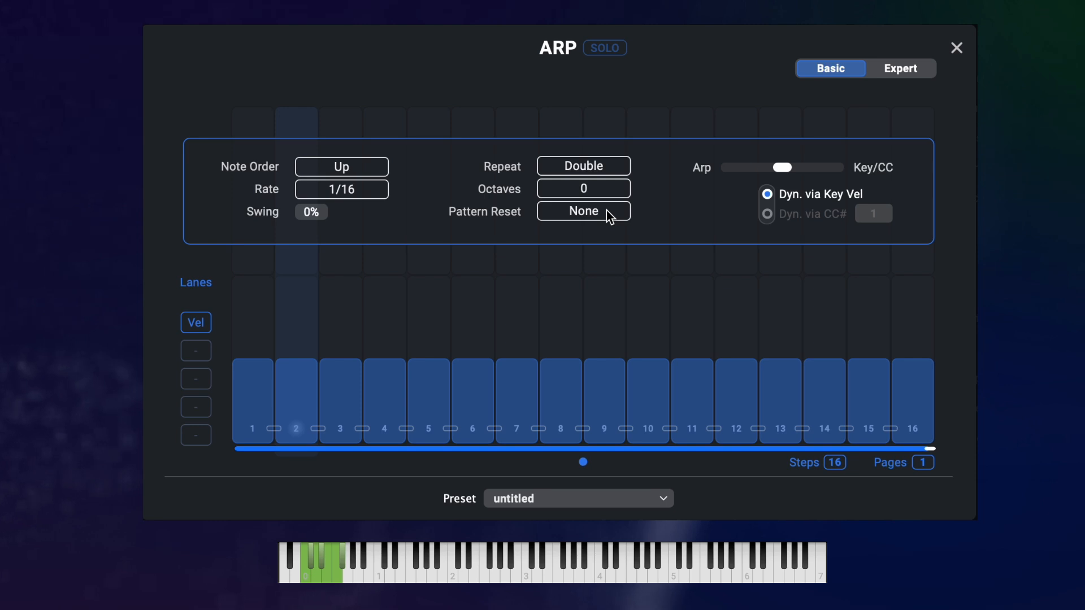
{"action": "left_click", "coordinate": [609, 218]}
{"action": "left_click", "coordinate": [612, 218]}
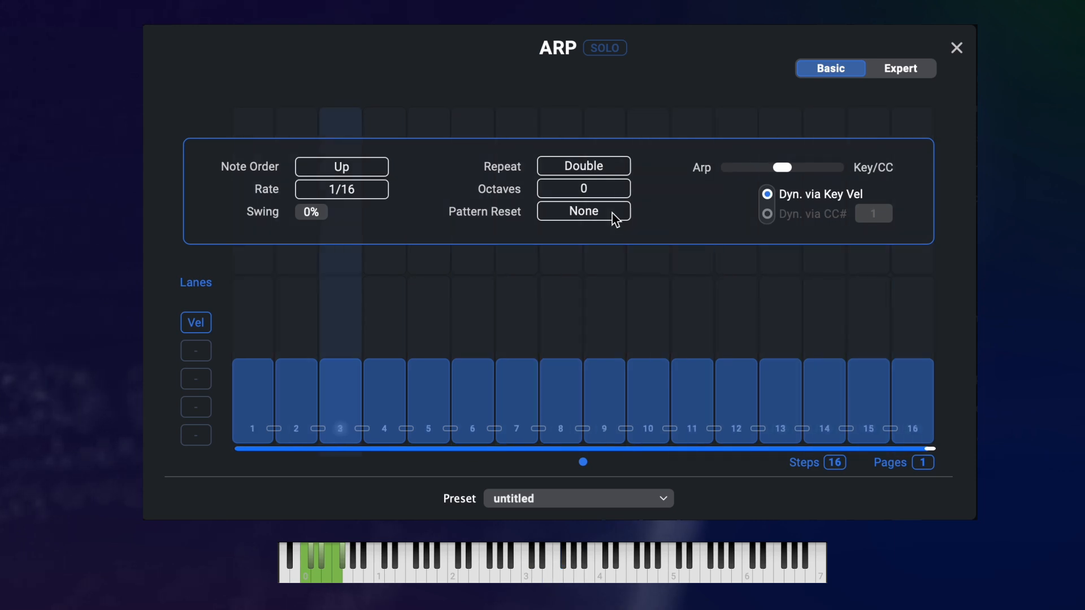
{"action": "left_click", "coordinate": [615, 220]}
{"action": "left_click", "coordinate": [619, 249]}
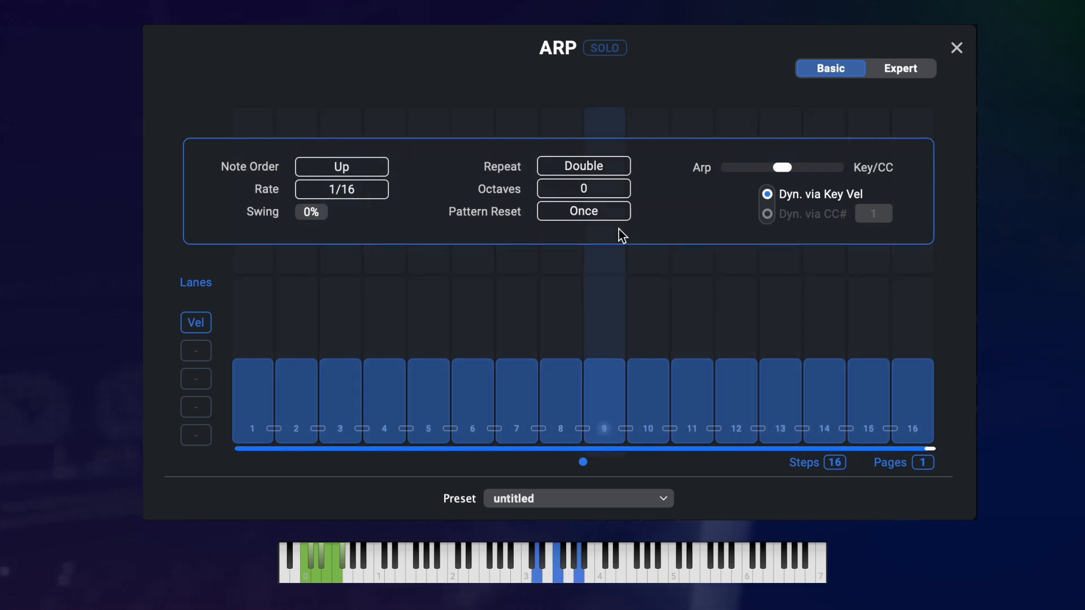
{"action": "left_click", "coordinate": [606, 216]}
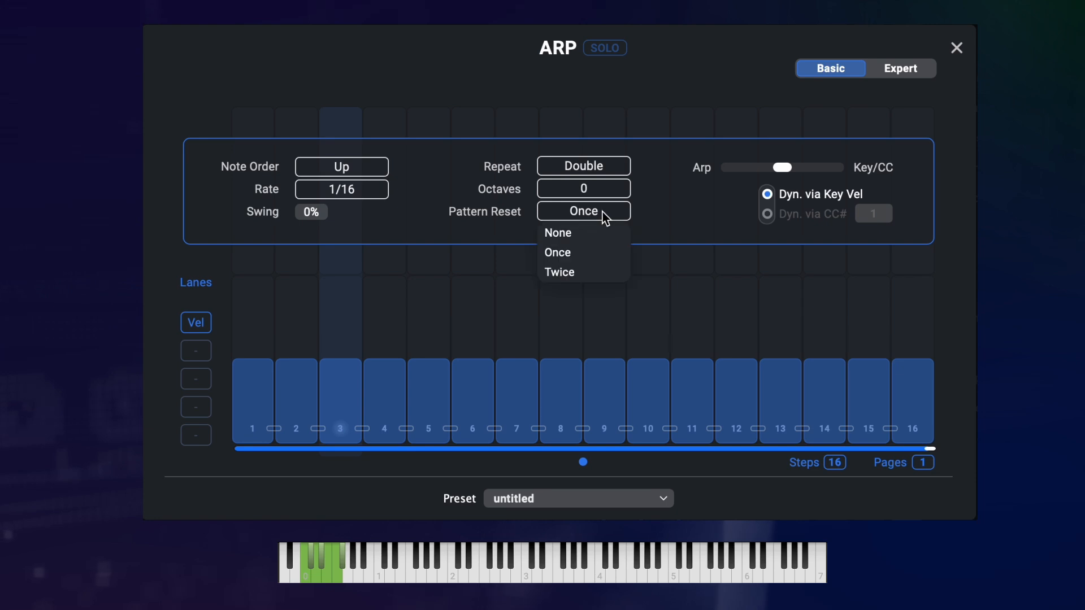
{"action": "left_click", "coordinate": [593, 275]}
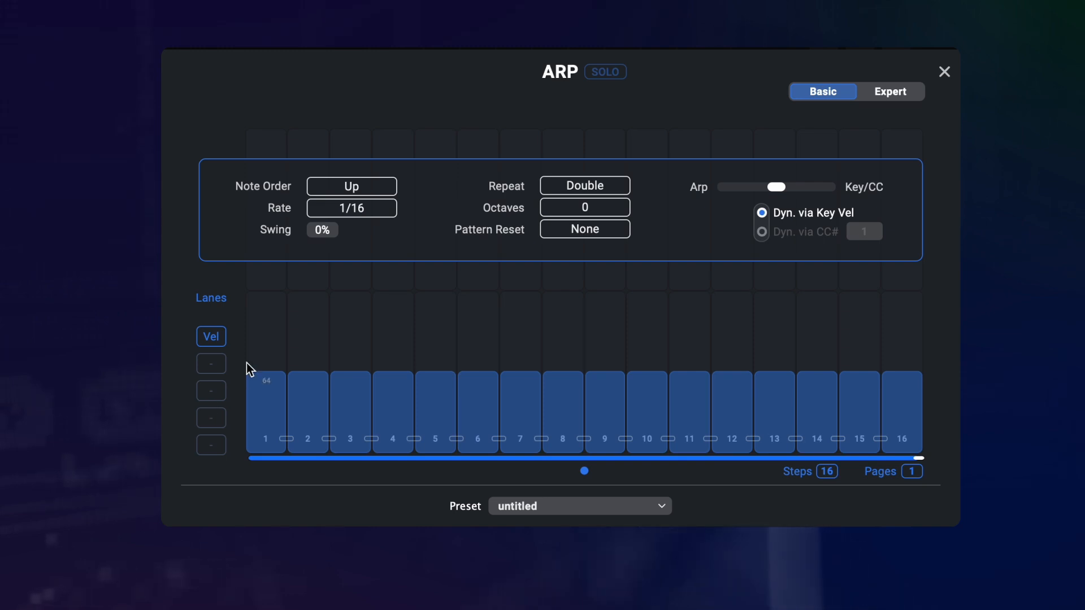
- Raise the velocity bars of all odd-numbered steps from 1 to 15 above the even-numbered ones
{"action": "left_click", "coordinate": [264, 339]}
{"action": "left_click", "coordinate": [351, 349]}
{"action": "left_click", "coordinate": [436, 348]}
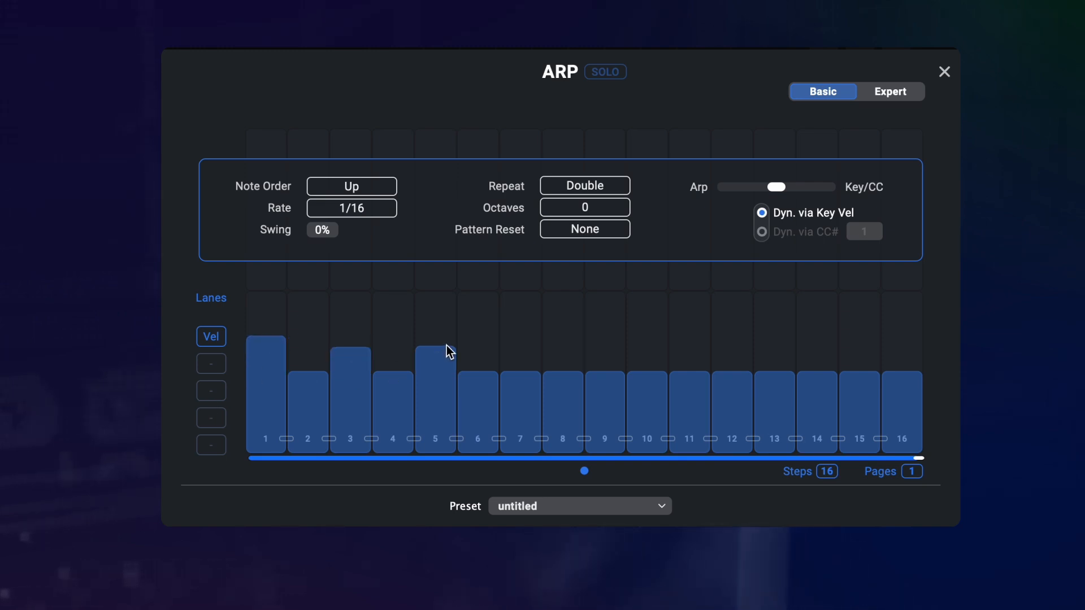
{"action": "left_click", "coordinate": [521, 349]}
{"action": "left_click", "coordinate": [605, 349]}
{"action": "left_click", "coordinate": [690, 344]}
{"action": "left_click", "coordinate": [775, 337]}
{"action": "left_click", "coordinate": [860, 335]}
- Assign CC 01 to the second lane and draw a curve that rises toward the middle steps and falls to step 16
{"action": "left_click", "coordinate": [211, 364]}
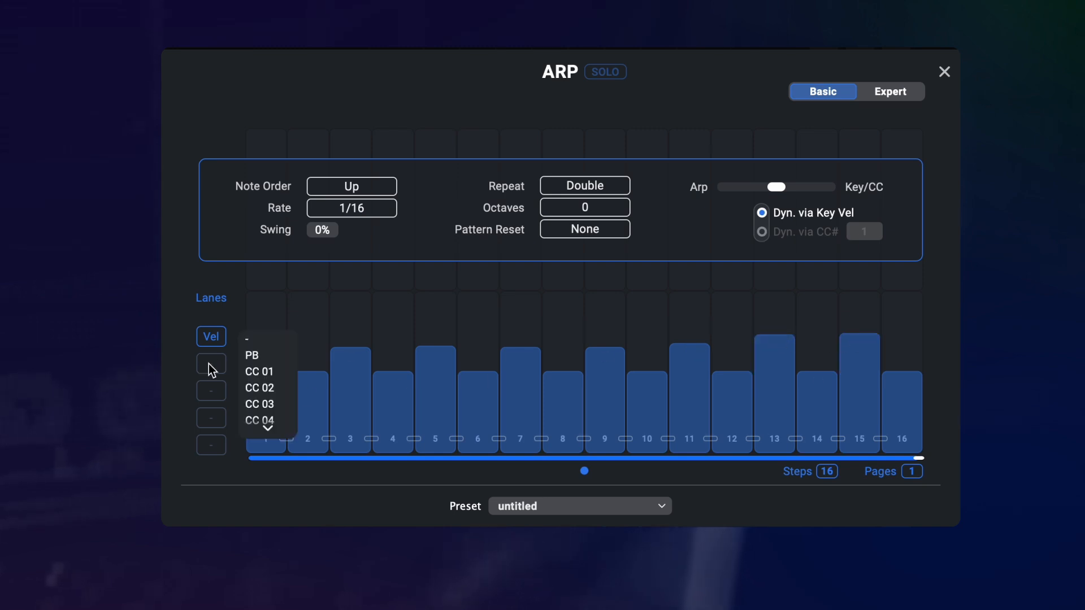
{"action": "left_click", "coordinate": [216, 377]}
{"action": "left_click", "coordinate": [215, 394]}
{"action": "left_click", "coordinate": [215, 411]}
{"action": "left_click", "coordinate": [215, 414]}
{"action": "scroll", "coordinate": [289, 387], "scroll_direction": "down", "scroll_amount": 10}
{"action": "scroll", "coordinate": [290, 387], "scroll_direction": "down", "scroll_amount": 20}
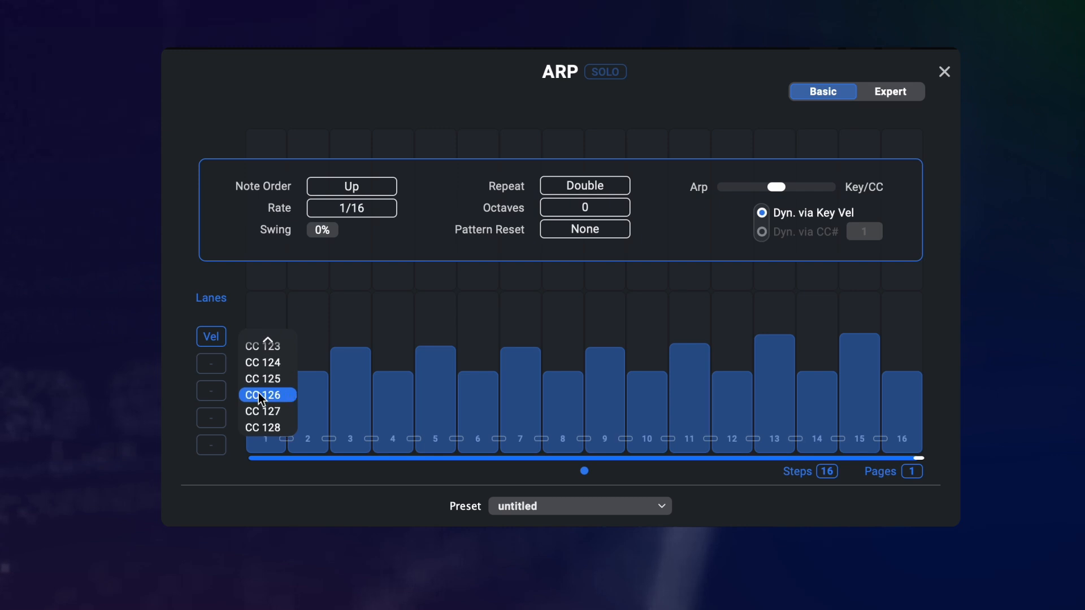
{"action": "left_click", "coordinate": [221, 367]}
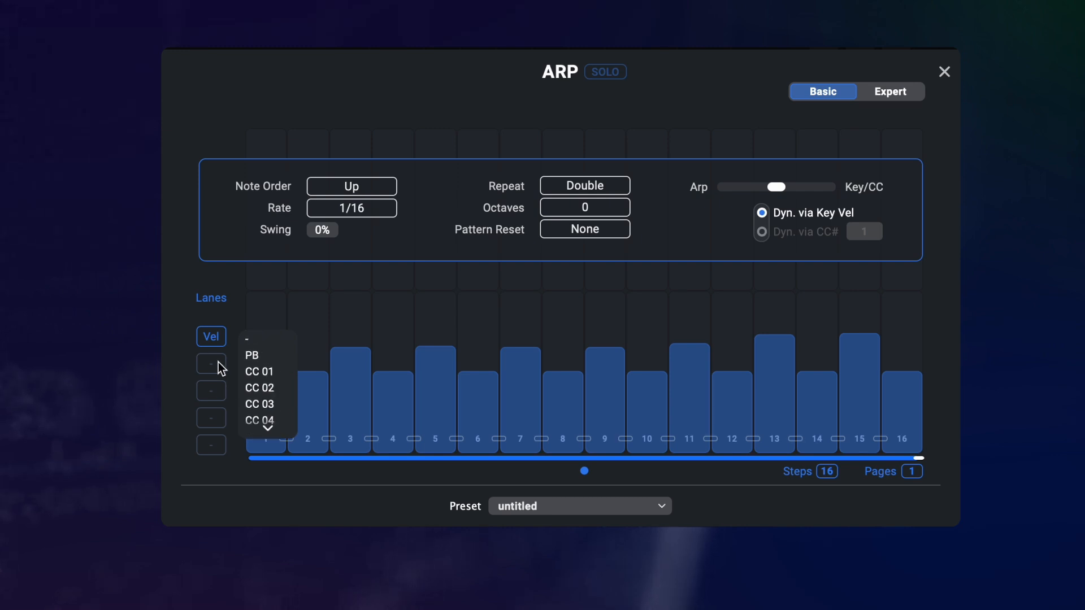
{"action": "left_click", "coordinate": [268, 371]}
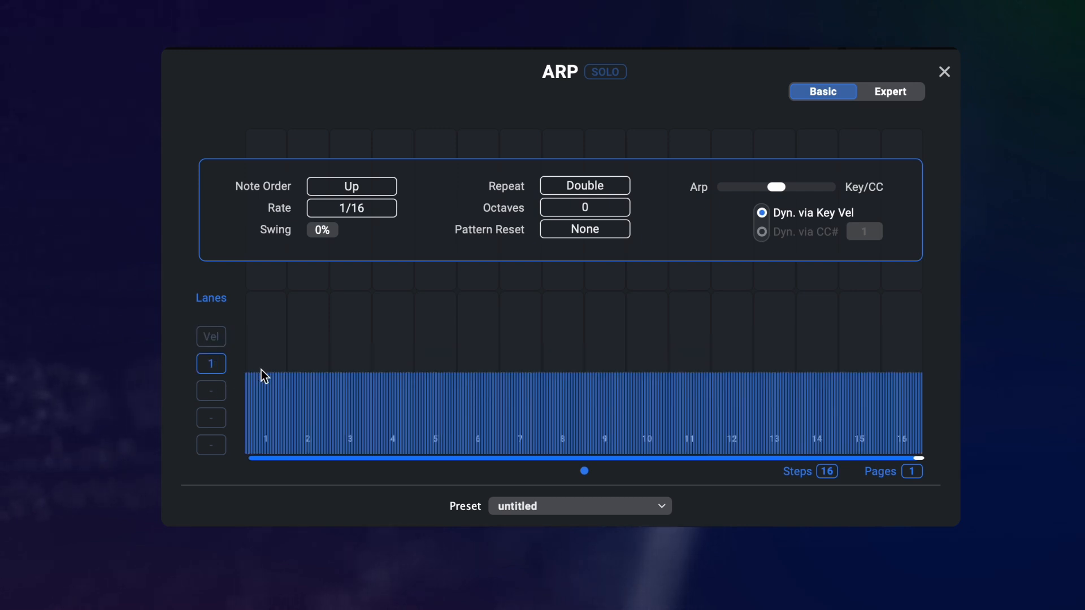
{"action": "mouse_move", "coordinate": [262, 391]}
{"action": "left_mouse_down"}
{"action": "mouse_move", "coordinate": [242, 438]}
{"action": "mouse_move", "coordinate": [485, 342]}
{"action": "mouse_move", "coordinate": [719, 358]}
{"action": "mouse_move", "coordinate": [936, 450]}
{"action": "left_mouse_up"}
- Assign CC 21 to the third lane and draw a curve that peaks near step 2 and falls off toward step 16
{"action": "left_click", "coordinate": [211, 390]}
{"action": "scroll", "coordinate": [277, 399], "scroll_direction": "down", "scroll_amount": 10}
{"action": "scroll", "coordinate": [278, 408], "scroll_direction": "up", "scroll_amount": 3}
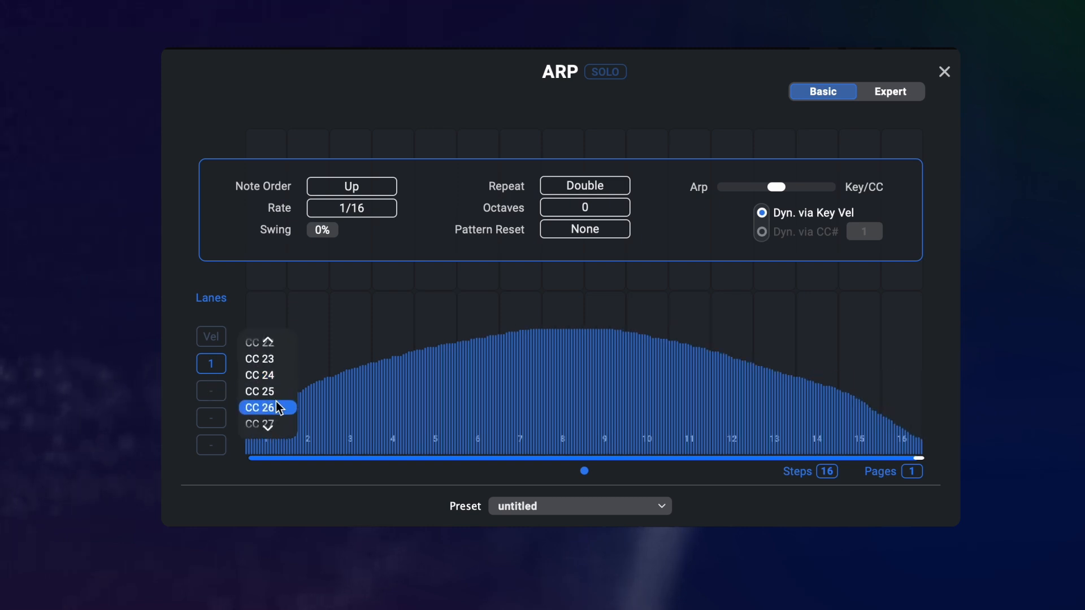
{"action": "scroll", "coordinate": [273, 371], "scroll_direction": "up", "scroll_amount": 1}
{"action": "left_click", "coordinate": [270, 353]}
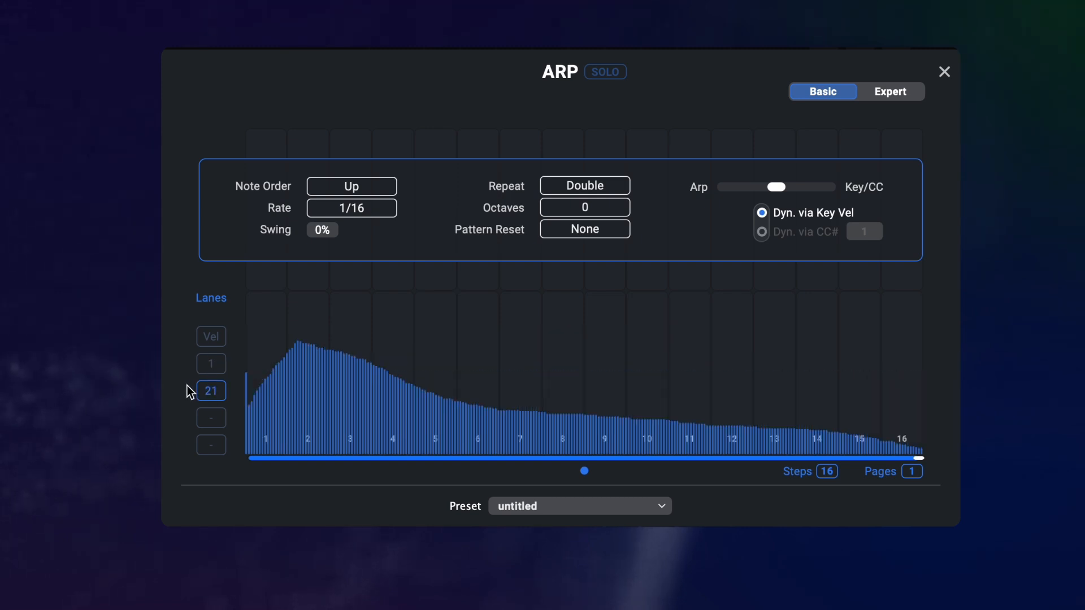
- Assign pitch bend to the fourth lane and draw a pitch bend curve across all 16 steps
{"action": "left_click", "coordinate": [208, 418]}
{"action": "left_click", "coordinate": [254, 358]}
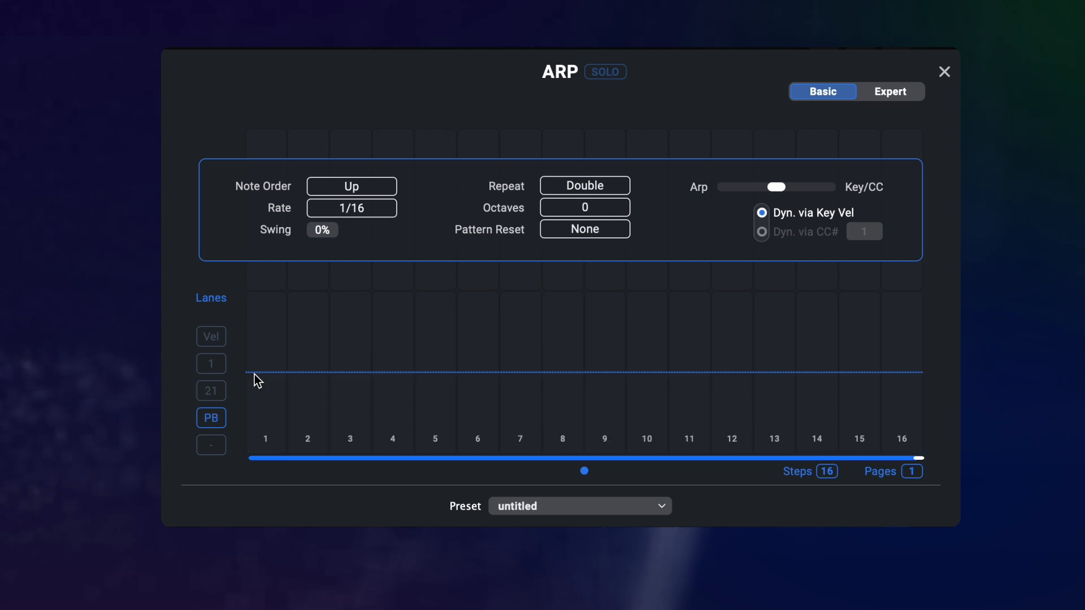
{"action": "mouse_move", "coordinate": [264, 367]}
{"action": "left_mouse_down"}
{"action": "mouse_move", "coordinate": [306, 352]}
{"action": "mouse_move", "coordinate": [771, 386]}
{"action": "mouse_move", "coordinate": [954, 368]}
{"action": "left_mouse_up"}
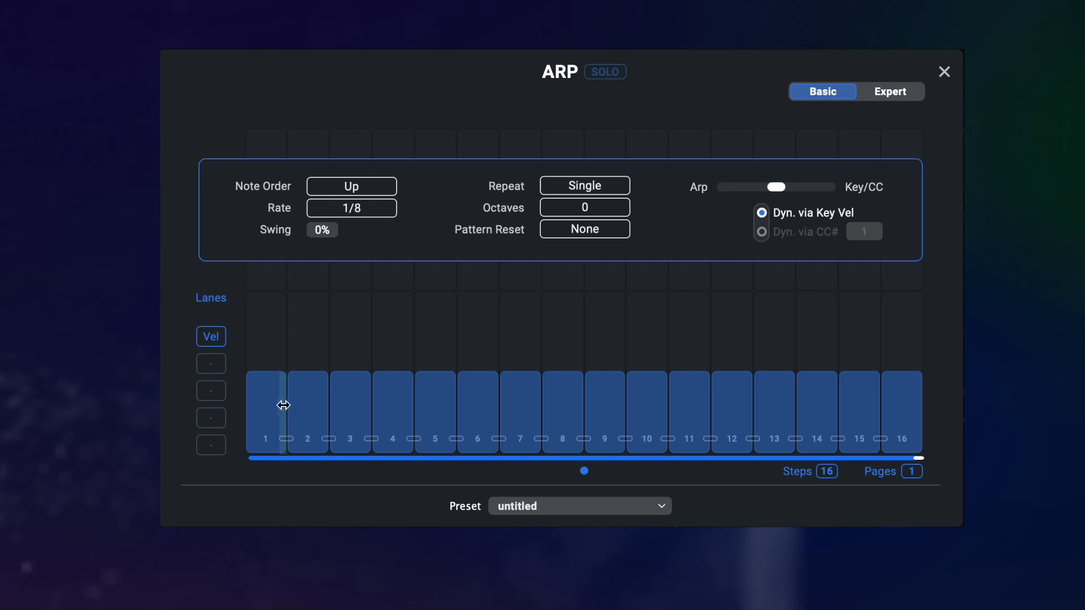
- Raise the velocities of steps 1 and 3, lower step 2, and draw a varied velocity contour across steps 4 to 16
{"action": "left_click_drag", "start_coordinate": [269, 388], "coordinate": [268, 328]}
{"action": "left_click_drag", "start_coordinate": [306, 373], "coordinate": [310, 393]}
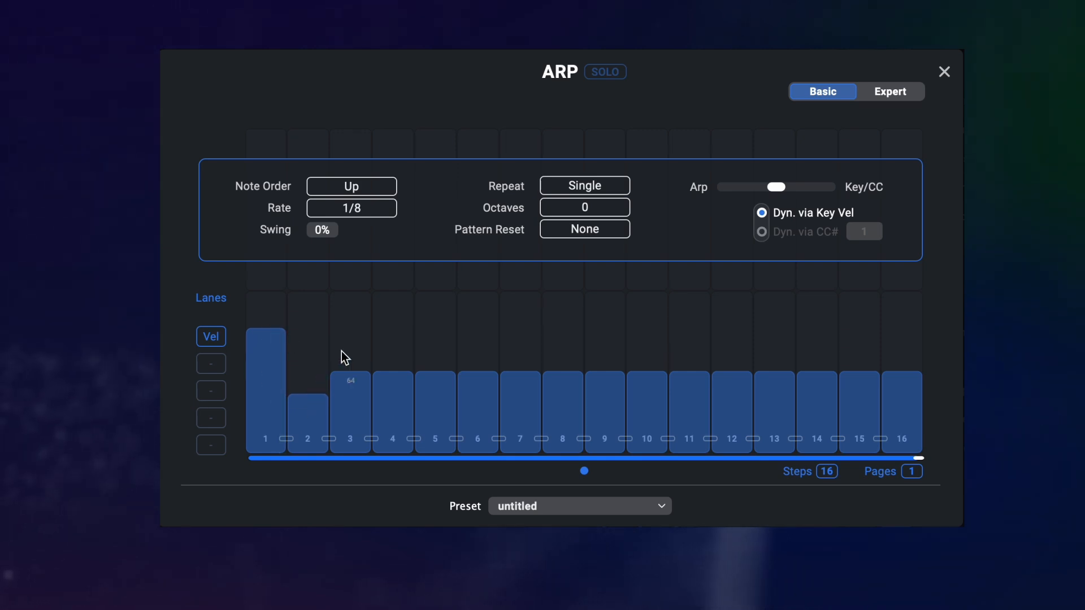
{"action": "left_click_drag", "start_coordinate": [343, 362], "coordinate": [351, 323]}
{"action": "mouse_move", "coordinate": [401, 367]}
{"action": "left_mouse_down"}
{"action": "mouse_move", "coordinate": [407, 382]}
{"action": "mouse_move", "coordinate": [756, 349]}
{"action": "mouse_move", "coordinate": [902, 384]}
{"action": "left_mouse_up"}
{"action": "mouse_move", "coordinate": [281, 416]}
{"action": "left_mouse_down"}
{"action": "mouse_move", "coordinate": [319, 422]}
{"action": "mouse_move", "coordinate": [256, 416]}
{"action": "mouse_move", "coordinate": [548, 416]}
{"action": "mouse_move", "coordinate": [280, 420]}
{"action": "left_mouse_up"}
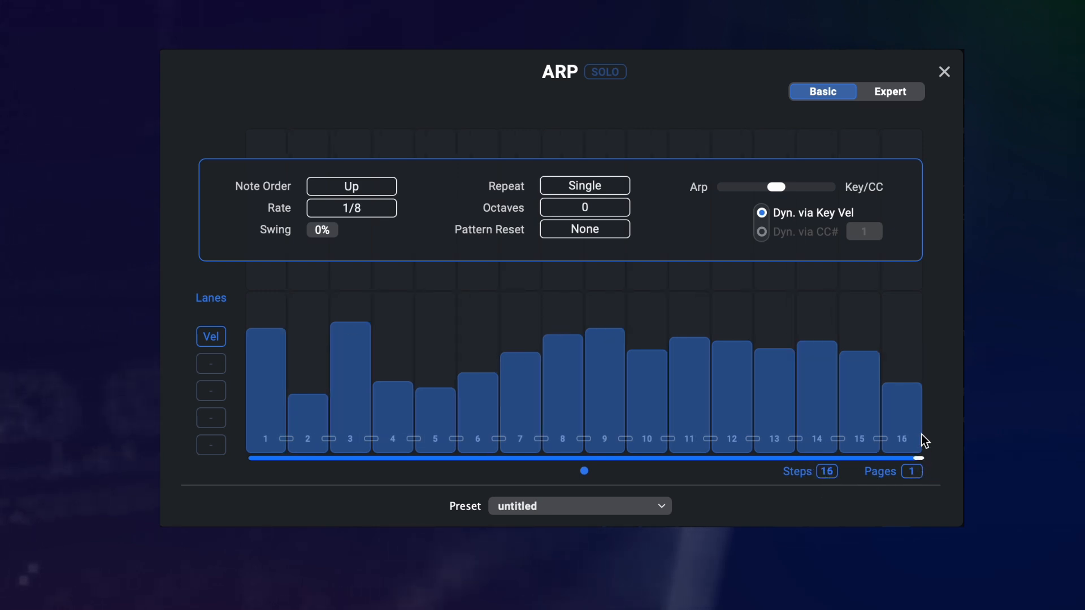
- Add a second page of steps to the pattern and return to the first page
{"action": "left_click", "coordinate": [937, 378]}
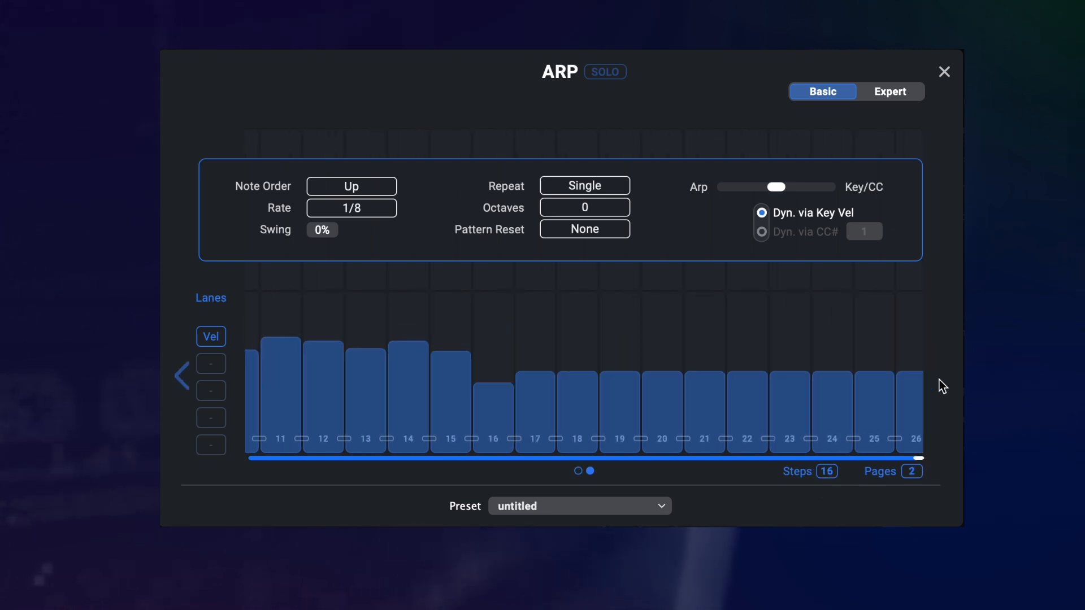
{"action": "left_click", "coordinate": [184, 373]}
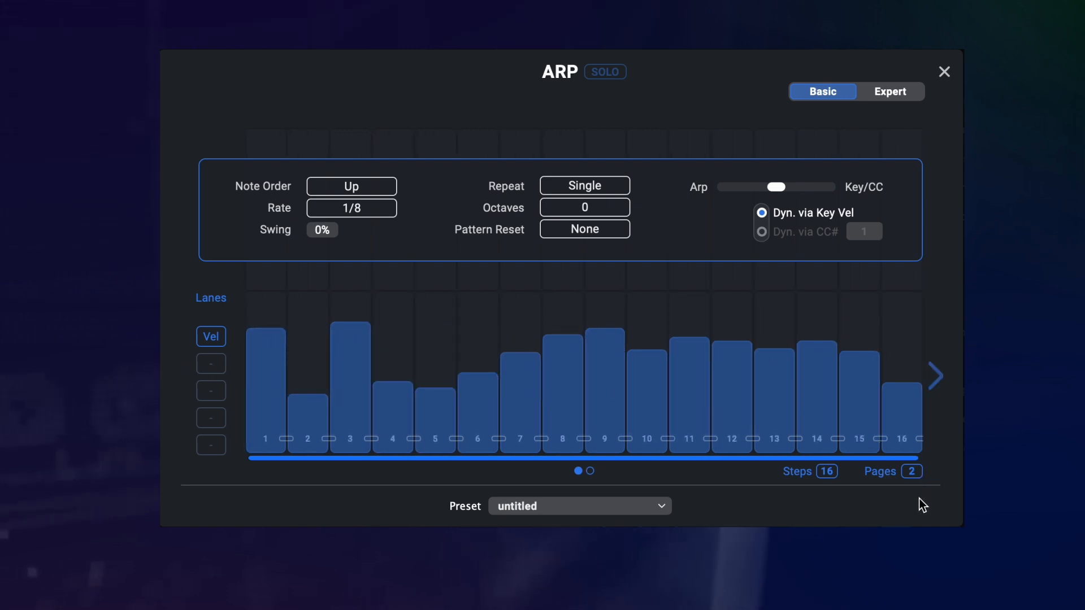
{"action": "mouse_move", "coordinate": [916, 459]}
{"action": "left_mouse_down"}
{"action": "mouse_move", "coordinate": [537, 453]}
{"action": "mouse_move", "coordinate": [613, 468]}
{"action": "mouse_move", "coordinate": [584, 463]}
{"action": "mouse_move", "coordinate": [935, 468]}
{"action": "left_mouse_up"}
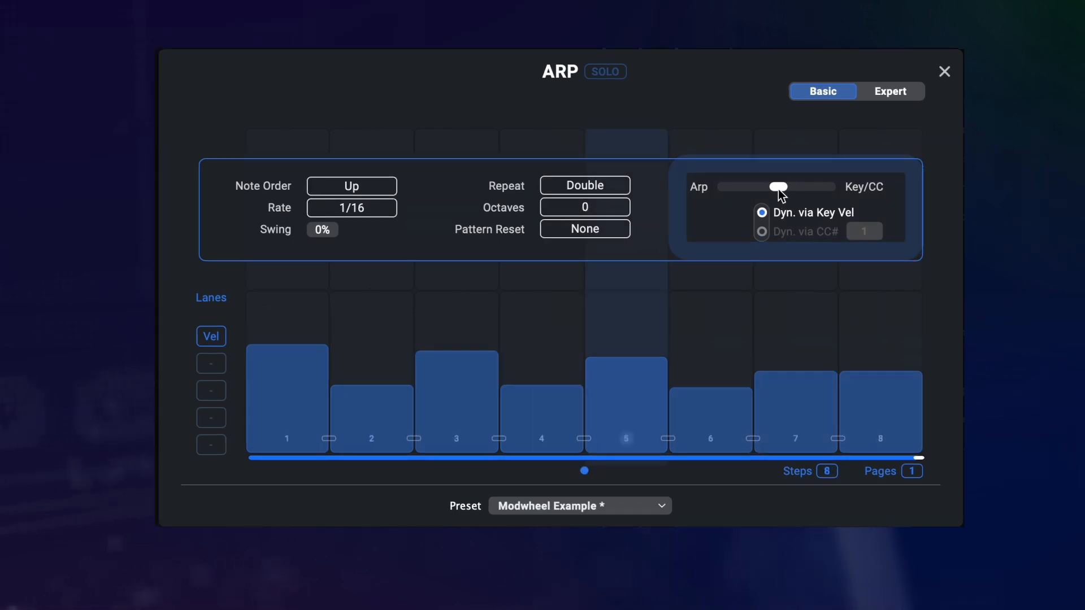
- Try the dynamics balance fully at Arp, then return it to the middle between Arp and Key/CC
{"action": "mouse_move", "coordinate": [775, 194]}
{"action": "left_mouse_down"}
{"action": "mouse_move", "coordinate": [721, 189]}
{"action": "mouse_move", "coordinate": [838, 192]}
{"action": "mouse_move", "coordinate": [787, 193]}
{"action": "left_mouse_up"}
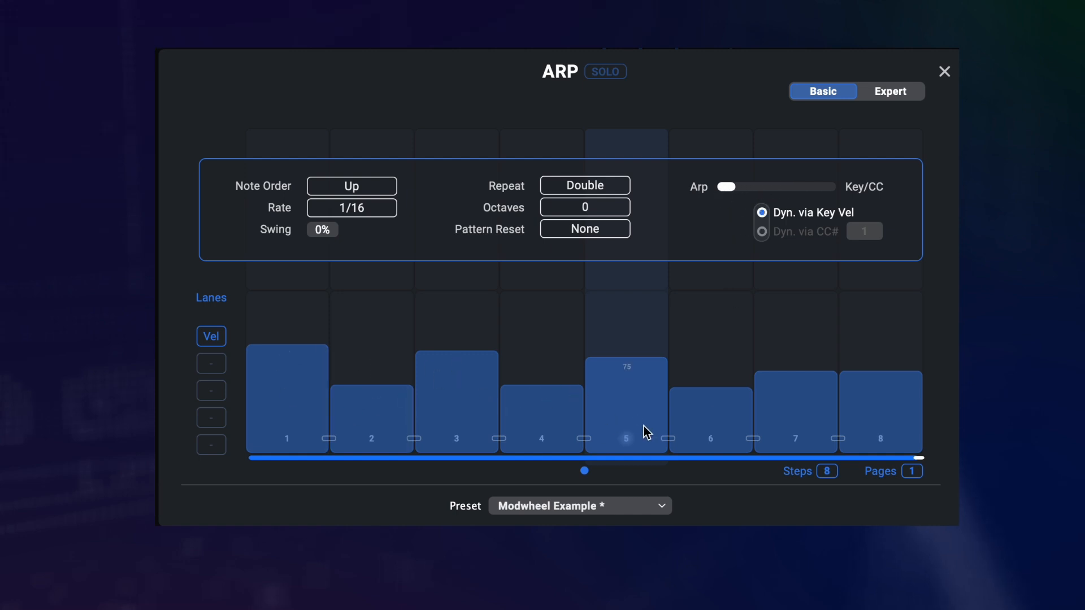
{"action": "left_click_drag", "start_coordinate": [725, 188], "coordinate": [776, 195]}
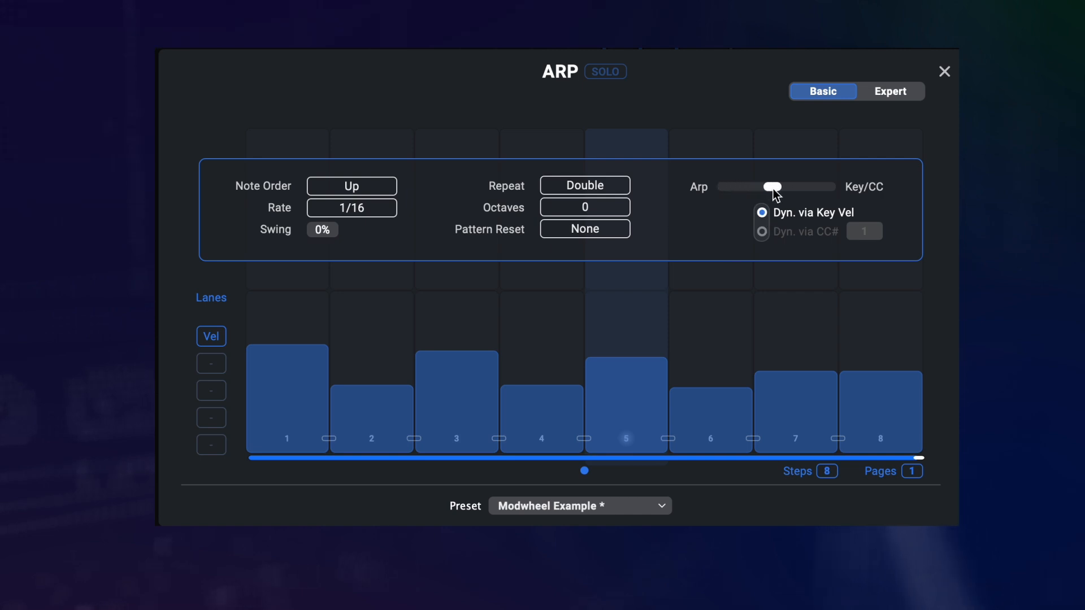
- Switch the dynamics source to a CC and set its number to 11
{"action": "left_click", "coordinate": [762, 232]}
{"action": "double_click", "coordinate": [864, 233]}
{"action": "type", "text": "11"}
{"action": "key", "text": "Return"}
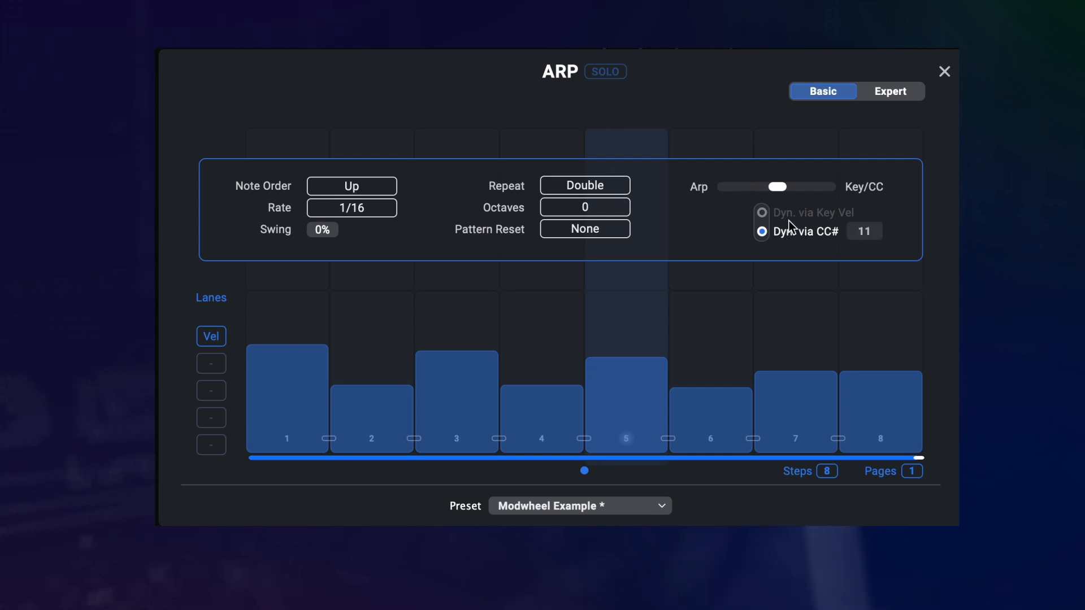
- Set the dynamics CC number to 1 and shift the dynamics balance toward Key/CC
{"action": "left_click", "coordinate": [865, 232]}
{"action": "key", "text": "Delete"}
{"action": "key", "text": "Return"}
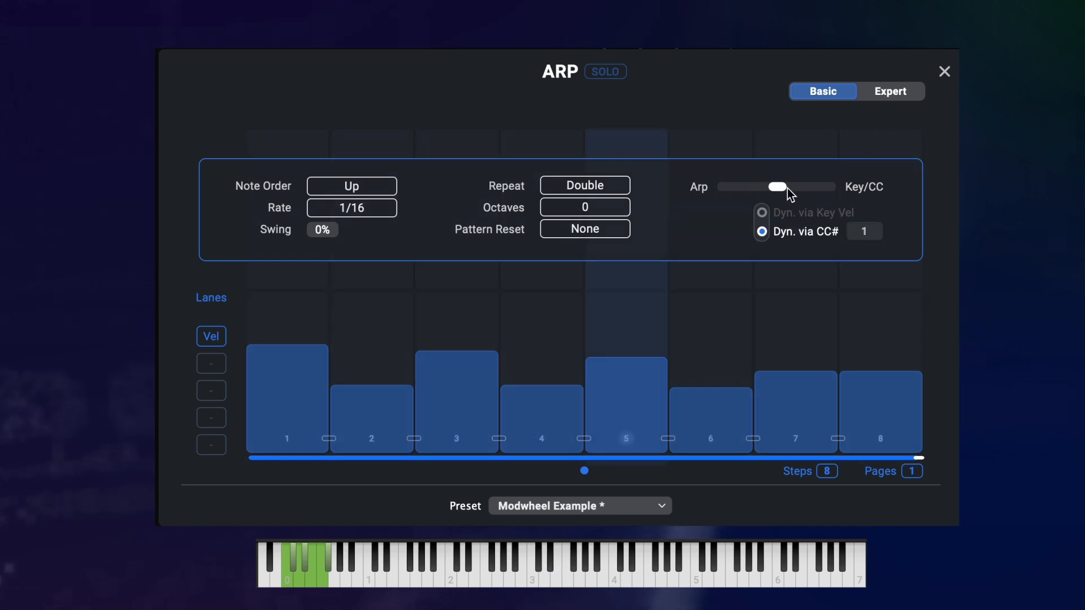
{"action": "left_click_drag", "start_coordinate": [781, 189], "coordinate": [827, 189]}
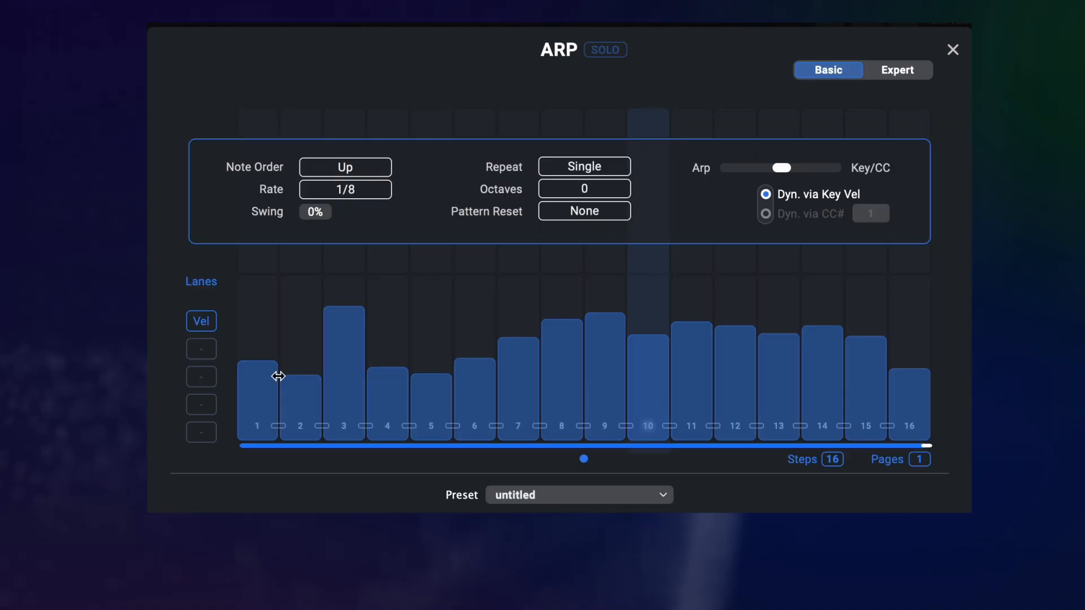
- Shorten the note length of step 1 slightly and enable legato links between all 16 steps
{"action": "mouse_move", "coordinate": [278, 376]}
{"action": "left_mouse_down"}
{"action": "mouse_move", "coordinate": [262, 376]}
{"action": "mouse_move", "coordinate": [273, 376]}
{"action": "left_mouse_up"}
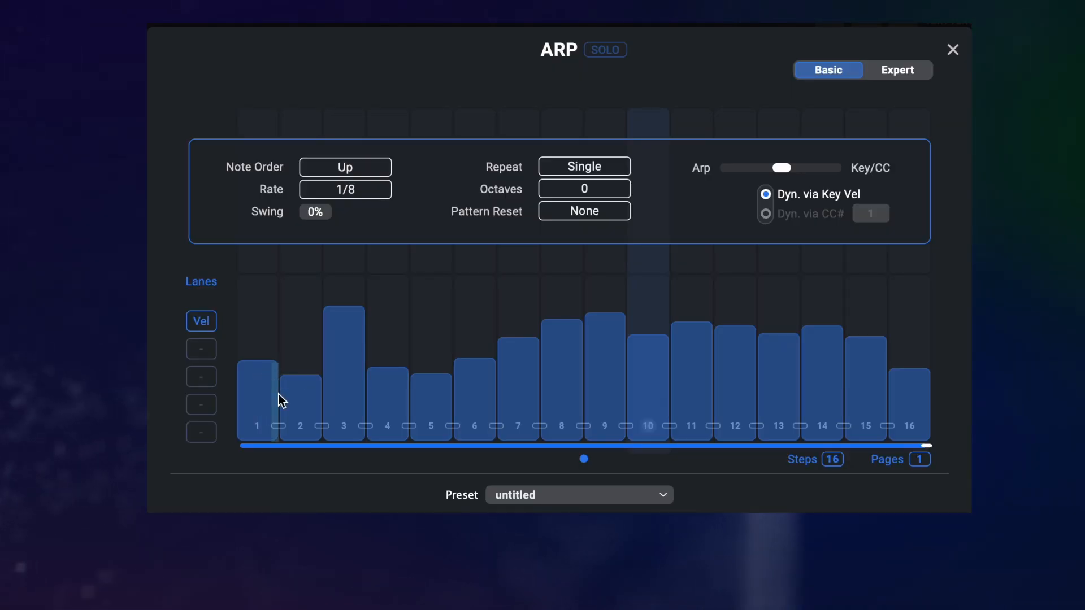
{"action": "left_click", "coordinate": [278, 426]}
{"action": "left_click", "coordinate": [322, 426]}
{"action": "left_click_drag", "start_coordinate": [326, 433], "coordinate": [933, 438]}
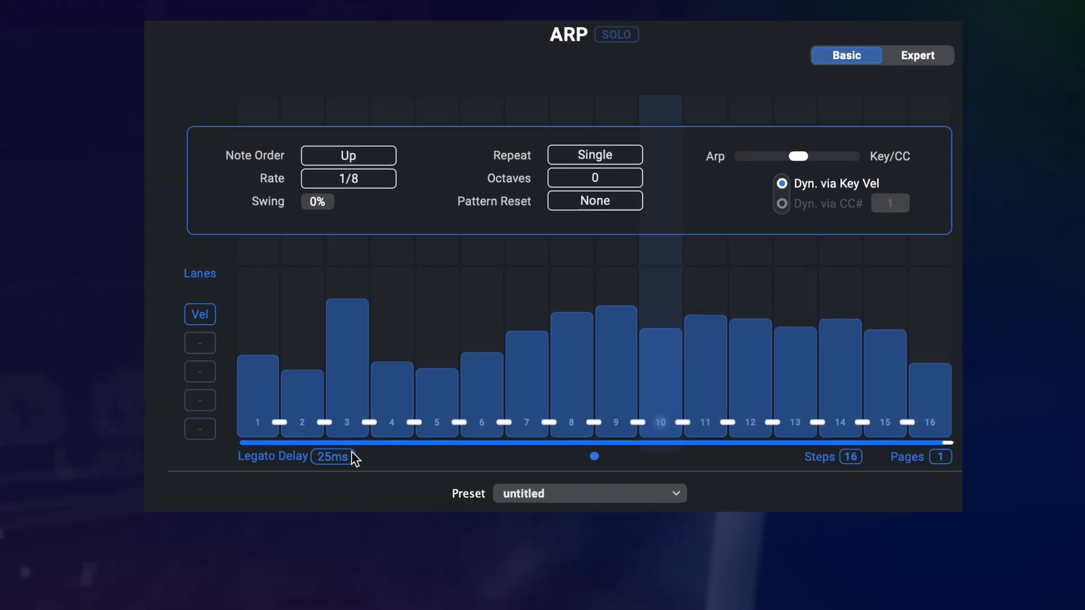
- Raise the legato delay to 131 ms and open its value for editing
{"action": "left_click_drag", "start_coordinate": [395, 416], "coordinate": [470, 363]}
{"action": "mouse_move", "coordinate": [466, 388]}
{"action": "left_mouse_down"}
{"action": "mouse_move", "coordinate": [456, 412]}
{"action": "mouse_move", "coordinate": [480, 349]}
{"action": "mouse_move", "coordinate": [460, 396]}
{"action": "left_mouse_up"}
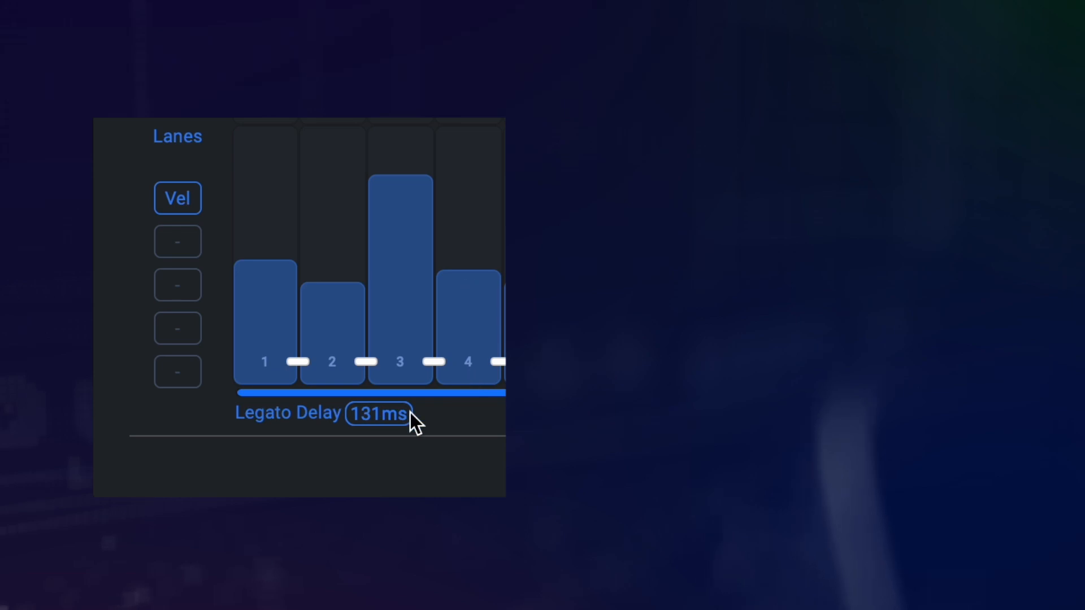
{"action": "double_click", "coordinate": [358, 421]}
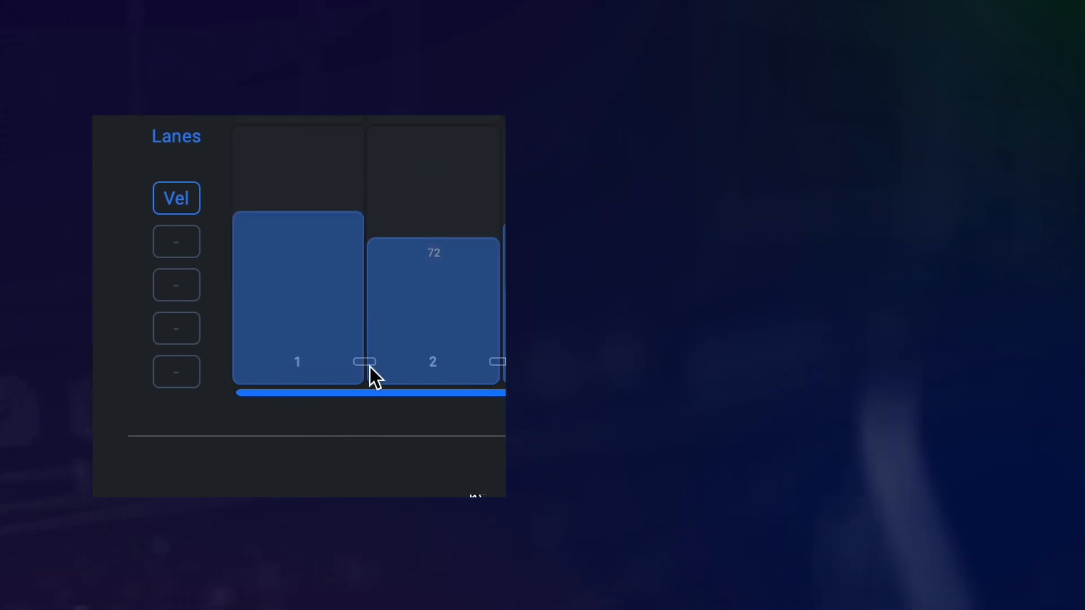
- Enable the legato link between steps 1 and 2 and open the legato delay value
{"action": "left_click", "coordinate": [366, 363]}
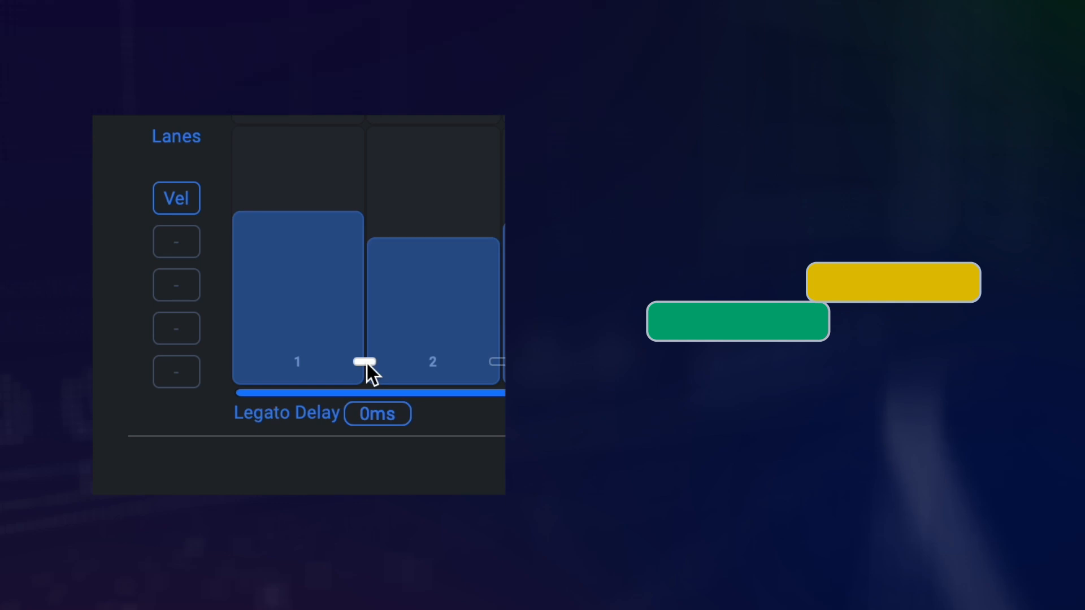
{"action": "left_click", "coordinate": [374, 421]}
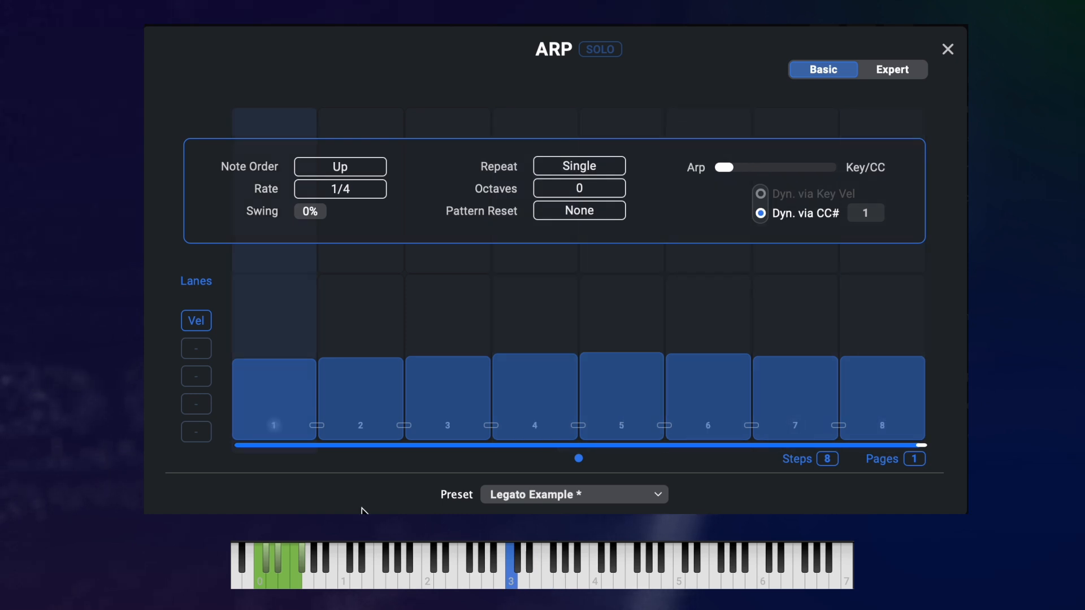
- Enable legato links between all eight steps and set the legato delay to 250 ms
{"action": "left_click_drag", "start_coordinate": [316, 426], "coordinate": [954, 420]}
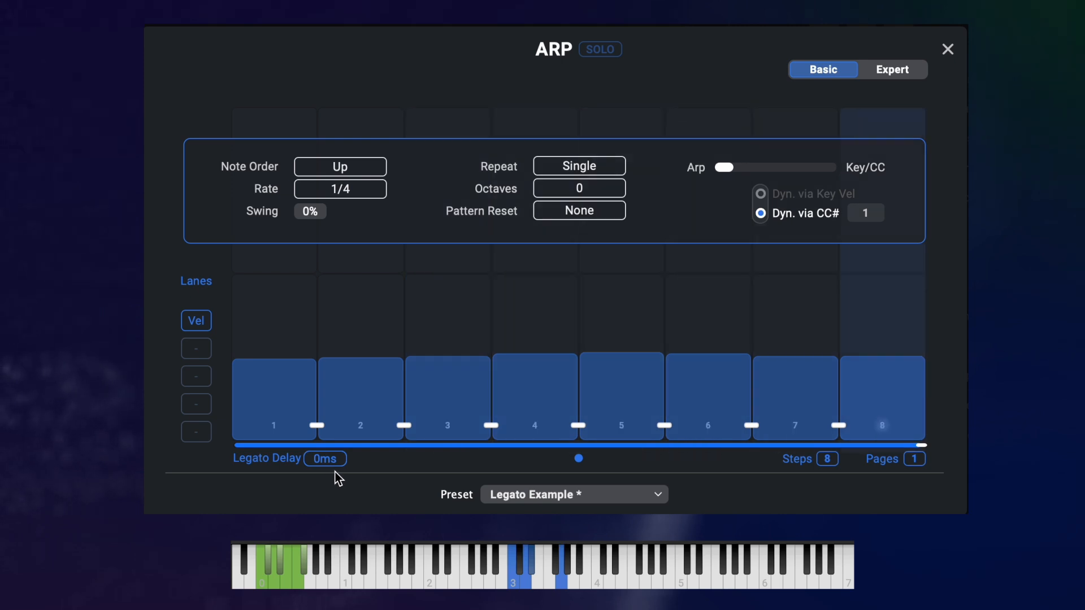
{"action": "double_click", "coordinate": [327, 458]}
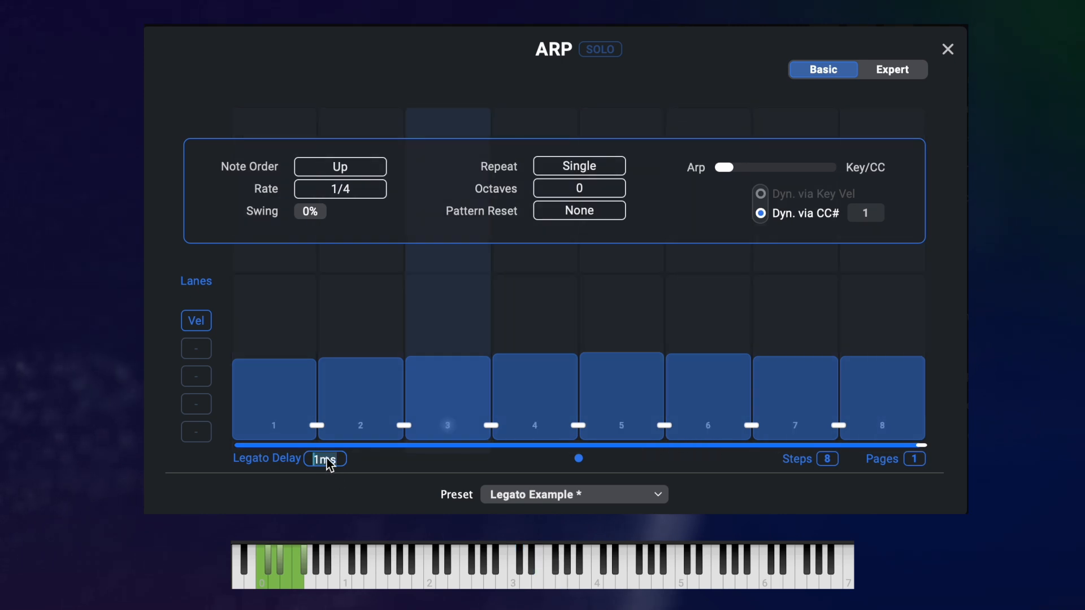
{"action": "type", "text": "250"}
{"action": "key", "text": "Return"}
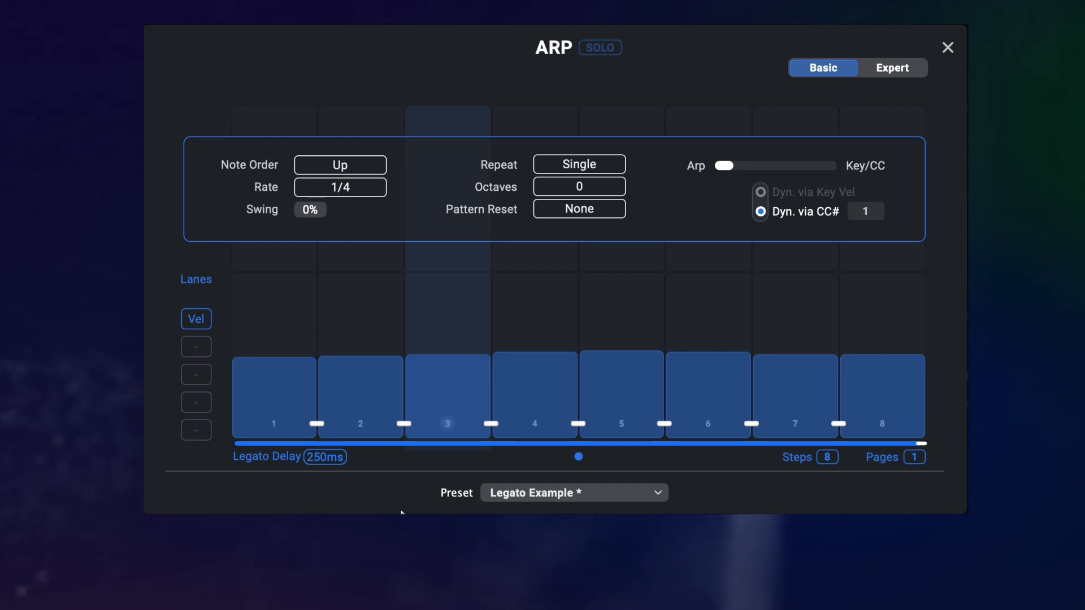
- Raise the velocity bars of all eight steps together, keeping their relative shape
{"action": "mouse_move", "coordinate": [303, 365]}
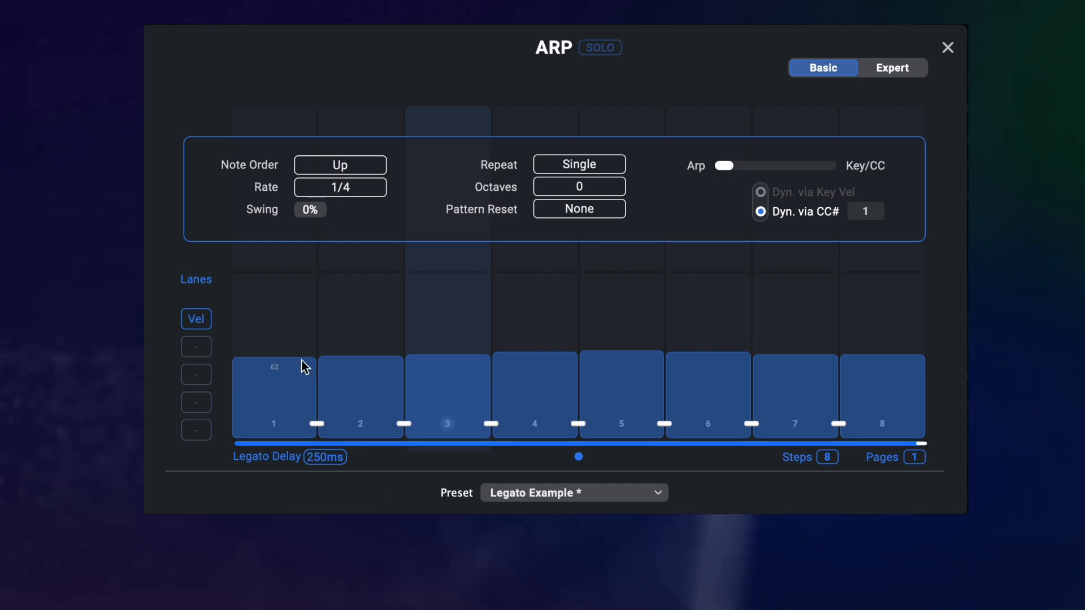
{"action": "key", "text": "super"}
{"action": "key", "text": "ctrl"}
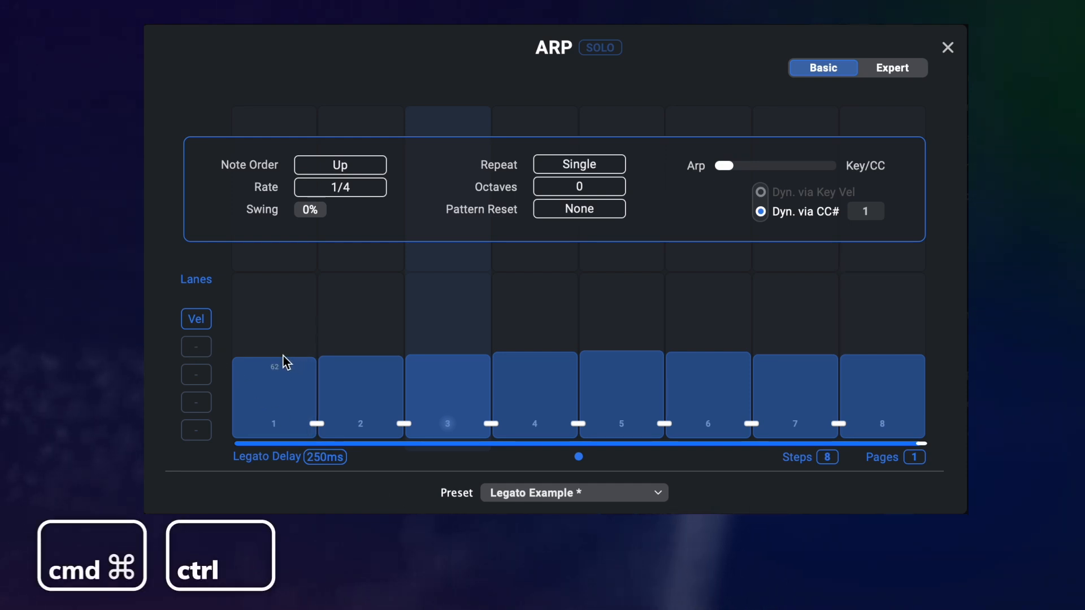
{"action": "left_click_drag", "start_coordinate": [307, 370], "coordinate": [300, 325]}
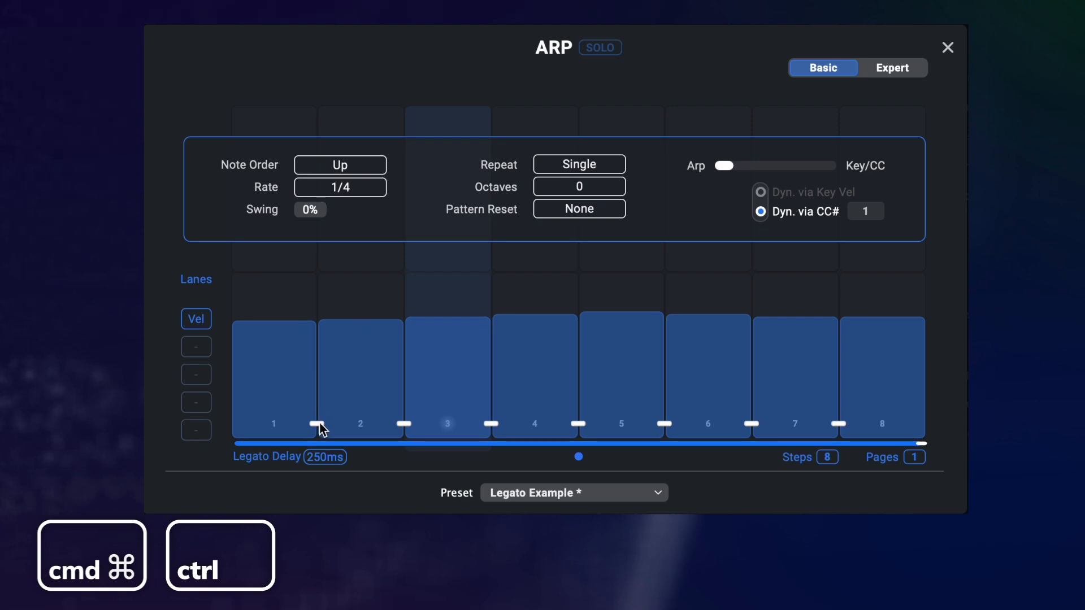
- Reset all eight velocity bars to the default level and remove the legato link between steps 1 and 2
{"action": "mouse_move", "coordinate": [313, 380]}
{"action": "left_mouse_down"}
{"action": "mouse_move", "coordinate": [303, 380]}
{"action": "mouse_move", "coordinate": [664, 378]}
{"action": "mouse_move", "coordinate": [259, 379]}
{"action": "left_mouse_up"}
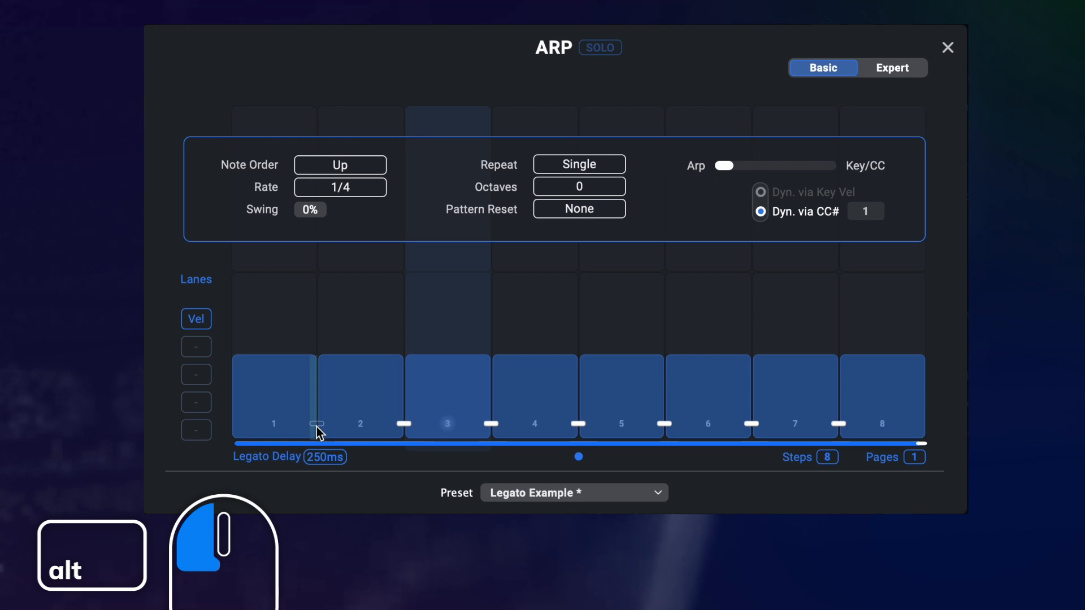
{"action": "mouse_move", "coordinate": [310, 379]}
{"action": "left_mouse_down"}
{"action": "mouse_move", "coordinate": [282, 366]}
{"action": "mouse_move", "coordinate": [701, 362]}
{"action": "mouse_move", "coordinate": [285, 360]}
{"action": "left_mouse_up"}
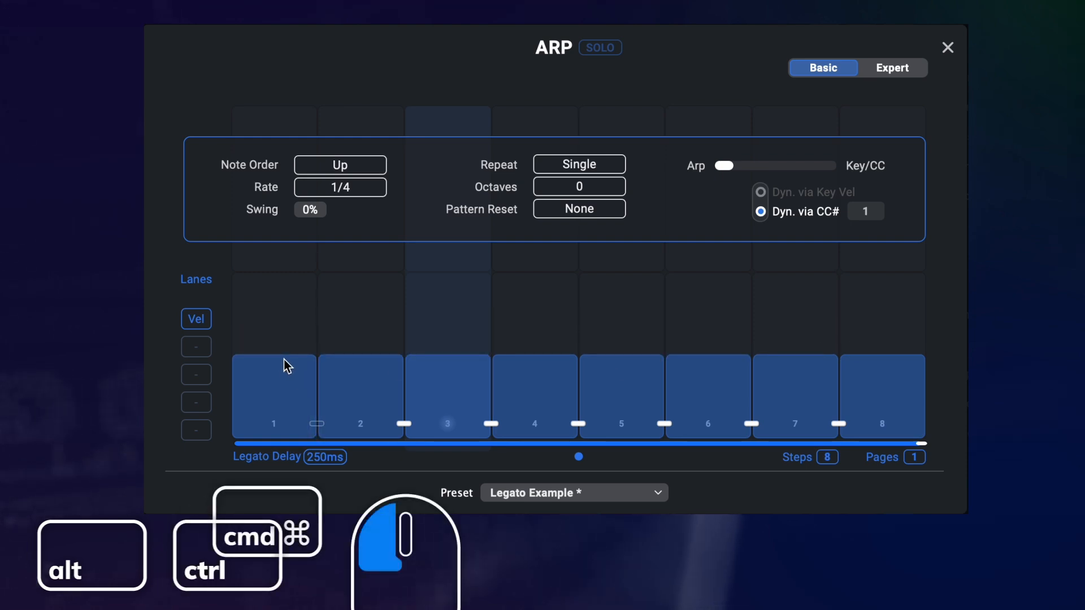
- Assign CC 1 to the second lane, draw across its steps and reset the whole lane to the default level
{"action": "left_click", "coordinate": [199, 349]}
{"action": "left_click", "coordinate": [269, 374]}
{"action": "mouse_move", "coordinate": [269, 374]}
{"action": "left_mouse_down"}
{"action": "mouse_move", "coordinate": [899, 390]}
{"action": "mouse_move", "coordinate": [501, 390]}
{"action": "mouse_move", "coordinate": [282, 353]}
{"action": "mouse_move", "coordinate": [245, 364]}
{"action": "mouse_move", "coordinate": [910, 364]}
{"action": "left_mouse_up"}
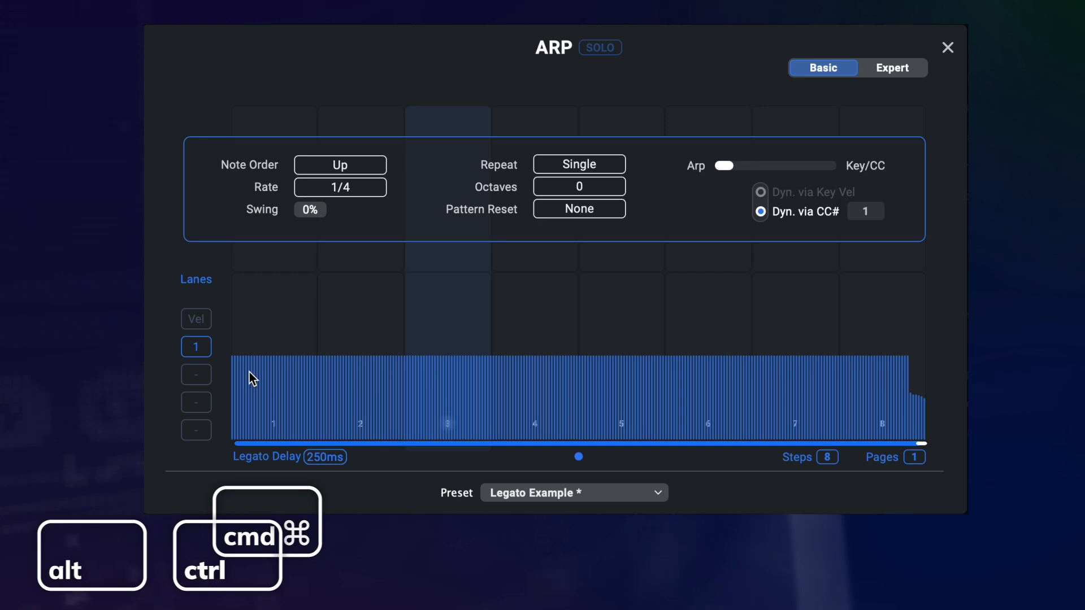
{"action": "left_click_drag", "start_coordinate": [232, 404], "coordinate": [925, 272]}
{"action": "left_click", "coordinate": [448, 349], "text": "ctrl+alt"}
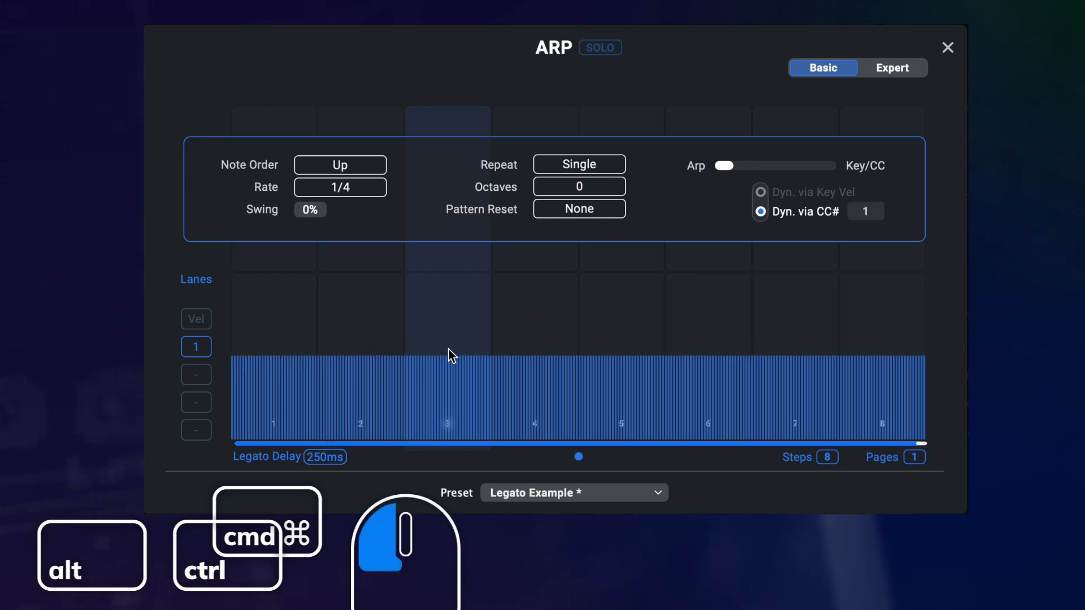
- Draw a CC 1 curve that peaks between steps 2 and 3 and falls toward step 8, and scale its height down and up
{"action": "mouse_move", "coordinate": [236, 402]}
{"action": "left_mouse_down"}
{"action": "mouse_move", "coordinate": [370, 303]}
{"action": "mouse_move", "coordinate": [925, 386]}
{"action": "left_mouse_up"}
{"action": "scroll", "coordinate": [617, 394], "scroll_direction": "down", "scroll_amount": 5}
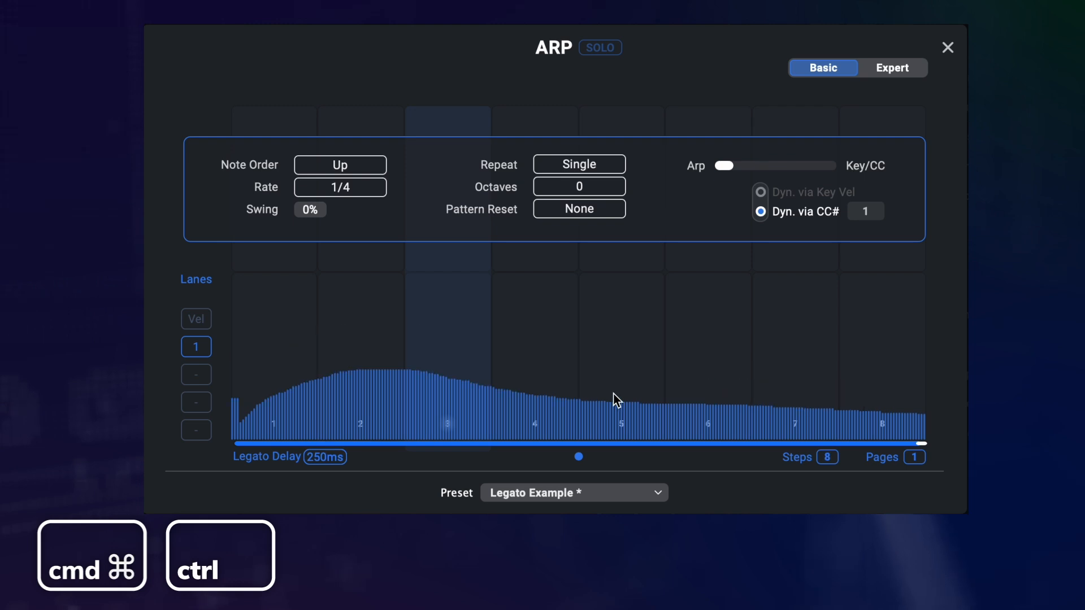
{"action": "scroll", "coordinate": [615, 394], "scroll_direction": "up", "scroll_amount": 5}
{"action": "scroll", "coordinate": [612, 394], "scroll_direction": "down", "scroll_amount": 8}
{"action": "scroll", "coordinate": [611, 393], "scroll_direction": "up", "scroll_amount": 7}
{"action": "scroll", "coordinate": [573, 391], "scroll_direction": "up", "scroll_amount": 1}
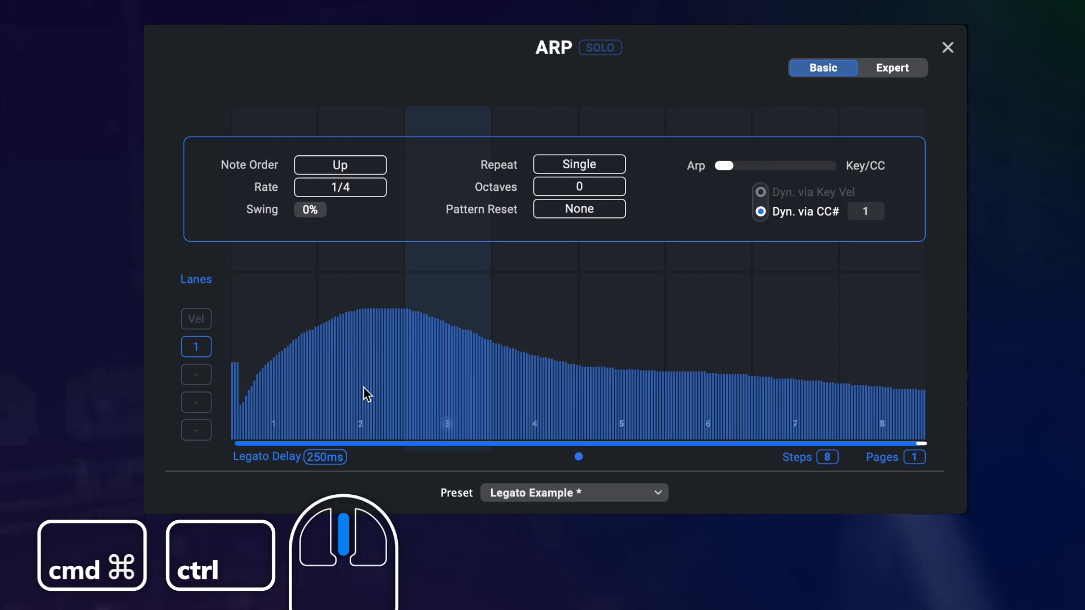
- Draw a straight CC 1 ramp rising from step 1 to step 4 and a straight line falling from there to step 8
{"action": "left_click_drag", "start_coordinate": [541, 312], "coordinate": [145, 461]}
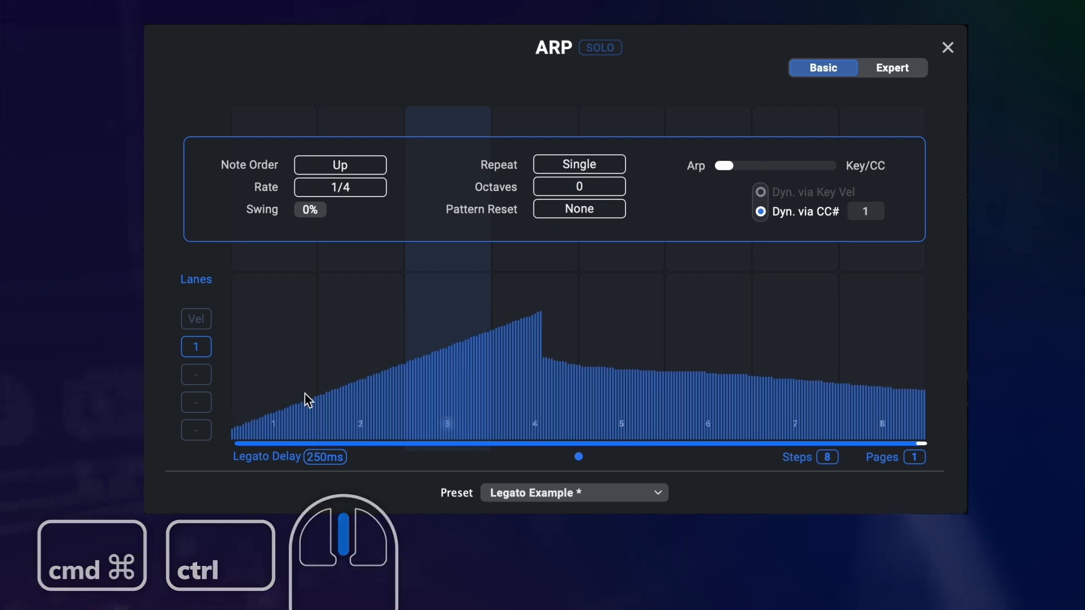
{"action": "mouse_move", "coordinate": [543, 317]}
{"action": "left_mouse_down"}
{"action": "mouse_move", "coordinate": [933, 424]}
{"action": "mouse_move", "coordinate": [925, 417]}
{"action": "left_mouse_up"}
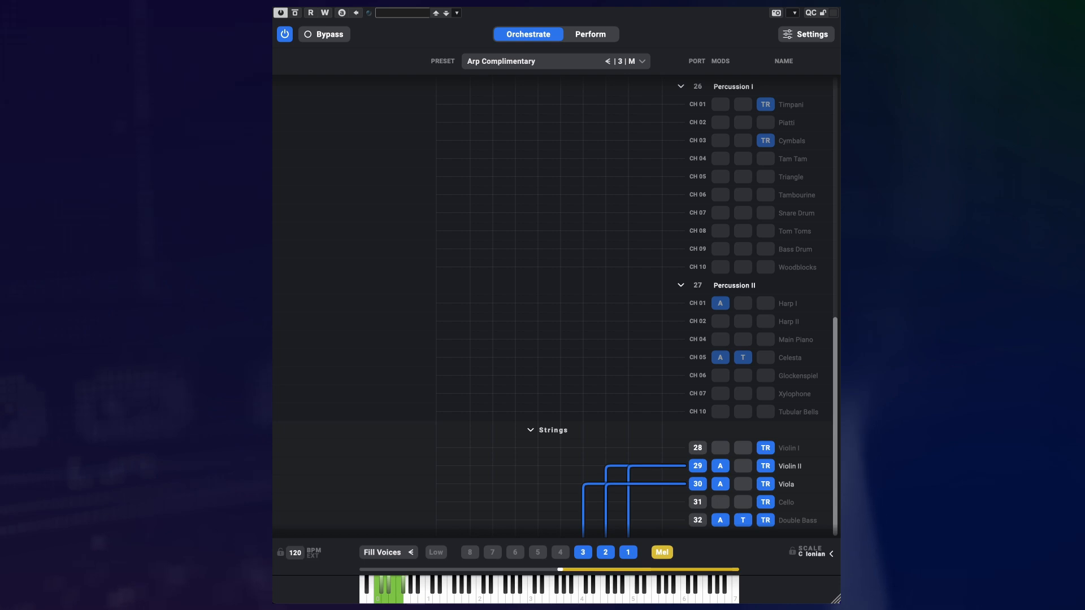
- Open the Viola port's arpeggiator, examine its CC 1 lane and close the arpeggiator editor
{"action": "left_click", "coordinate": [721, 486]}
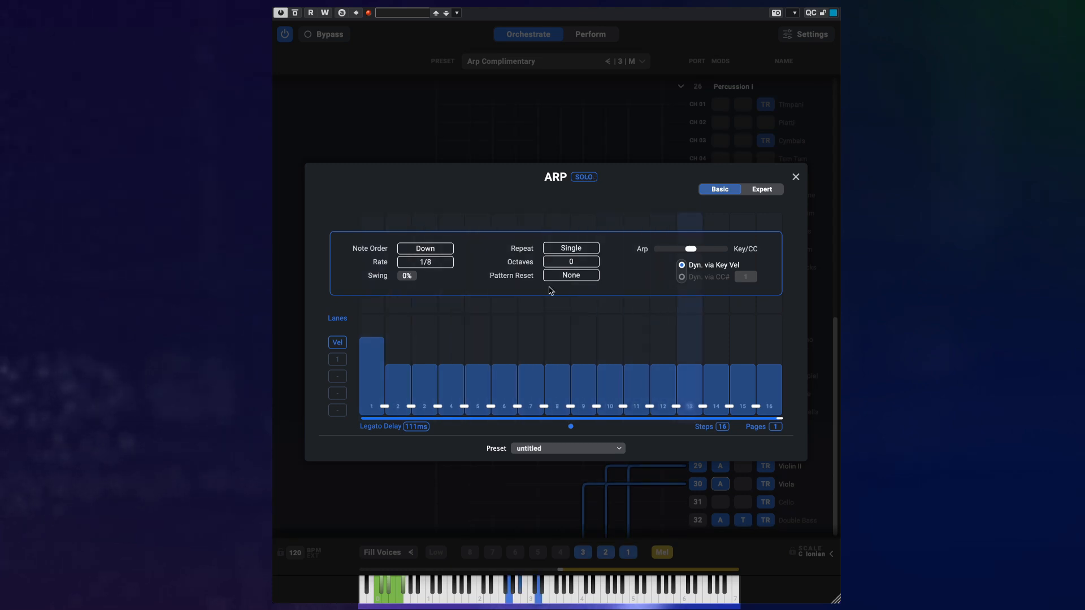
{"action": "left_click", "coordinate": [340, 360]}
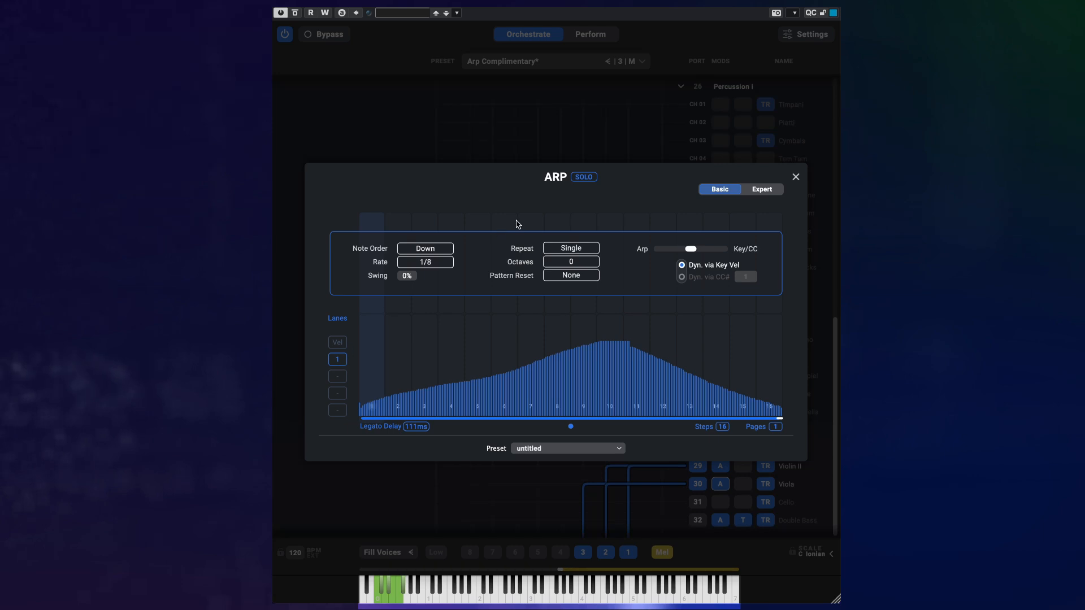
{"action": "left_click", "coordinate": [575, 144]}
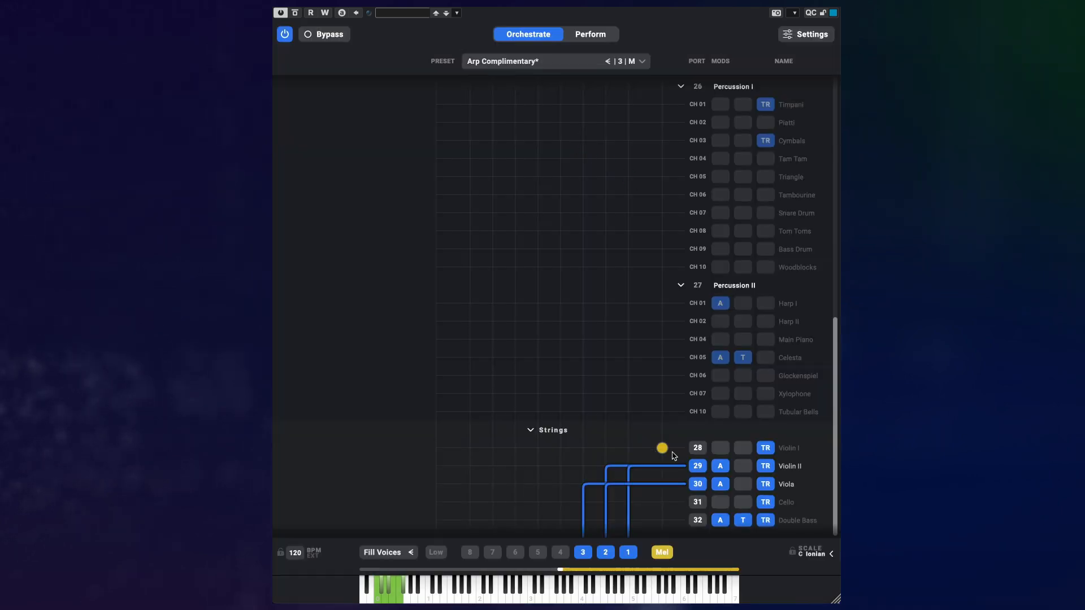
- Open the Violin II port's arpeggiator, close it and open the Viola port's arpeggiator
{"action": "left_click", "coordinate": [720, 466]}
{"action": "left_click", "coordinate": [605, 141]}
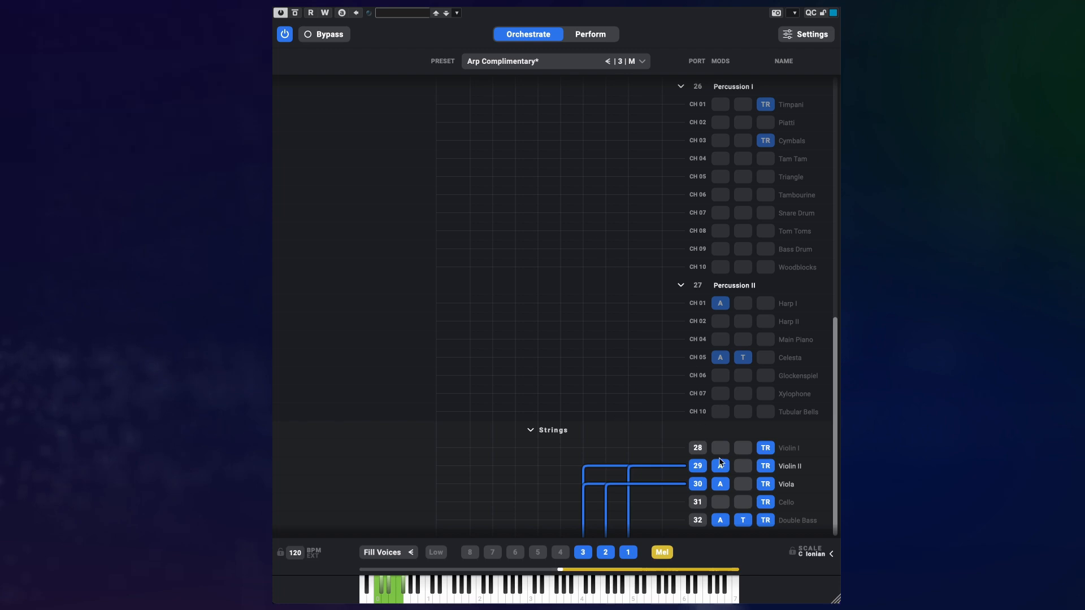
{"action": "left_click", "coordinate": [714, 485]}
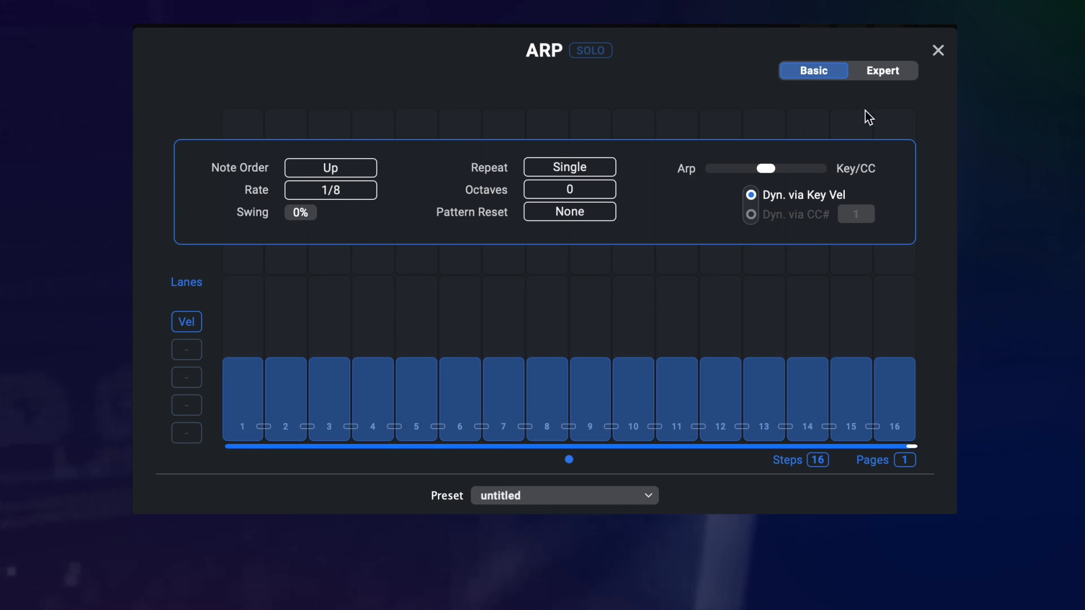
- Switch the arpeggiator to Expert mode and examine its rate options and the key dynamics source
{"action": "left_click", "coordinate": [898, 72]}
{"action": "scroll", "coordinate": [559, 160], "scroll_direction": "down", "scroll_amount": 2}
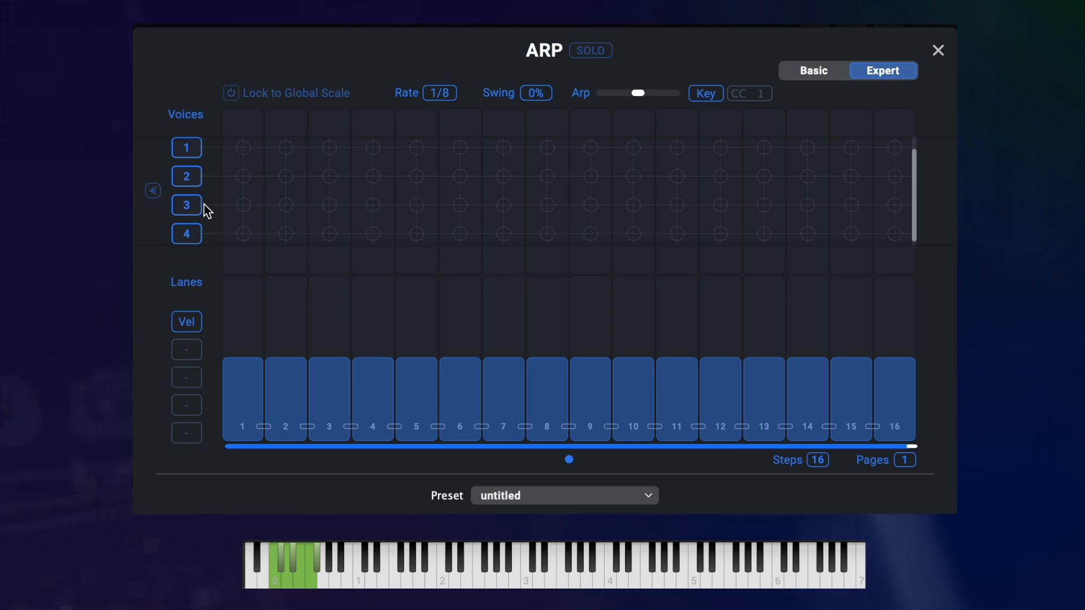
{"action": "left_click", "coordinate": [444, 94]}
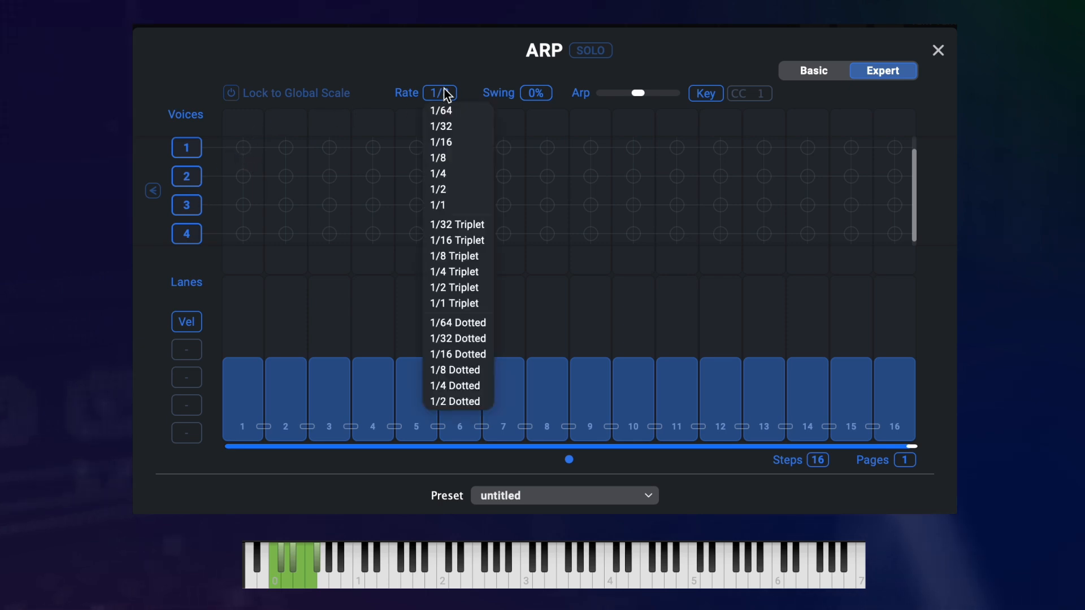
{"action": "left_click", "coordinate": [447, 94]}
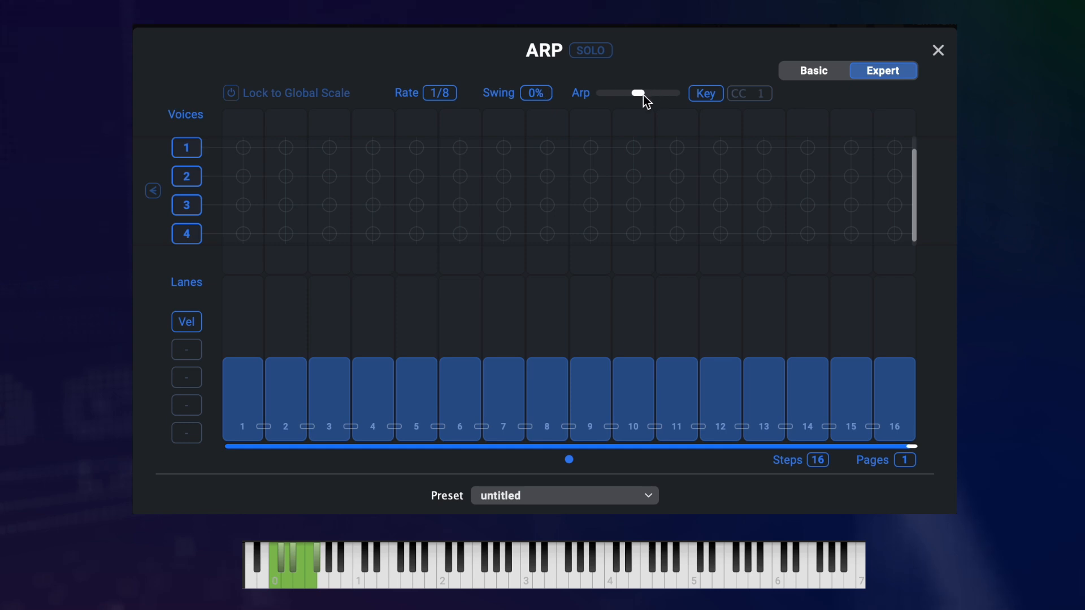
{"action": "left_click", "coordinate": [707, 93]}
{"action": "left_click", "coordinate": [708, 93]}
{"action": "scroll", "coordinate": [396, 174], "scroll_direction": "down", "scroll_amount": 1}
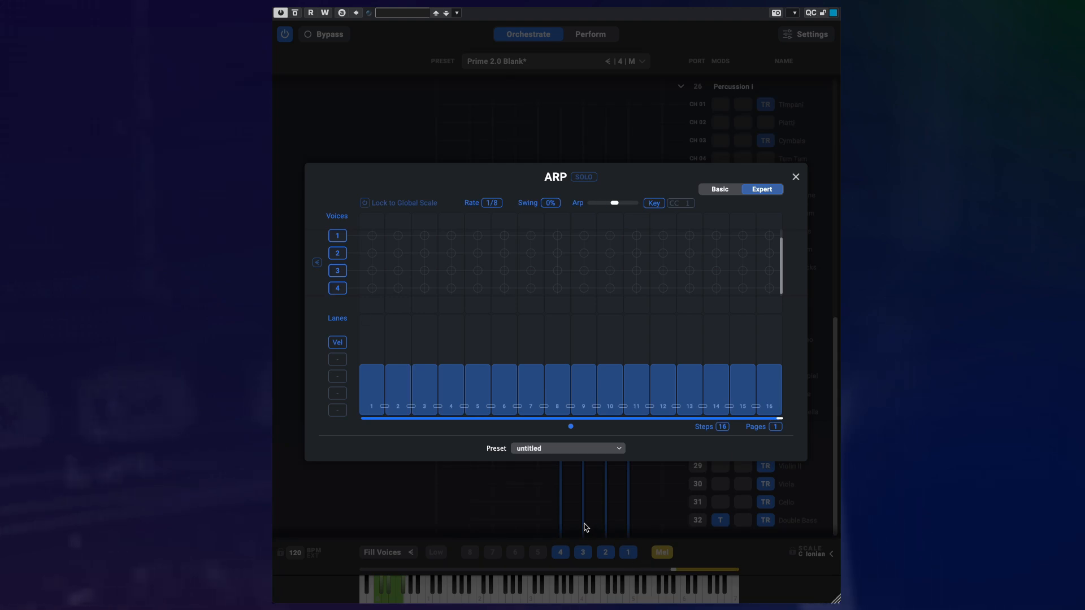
- Close the arpeggiator editor, reopen it from the Violin I port and bring voices 1 to 4 into view
{"action": "left_click", "coordinate": [587, 528]}
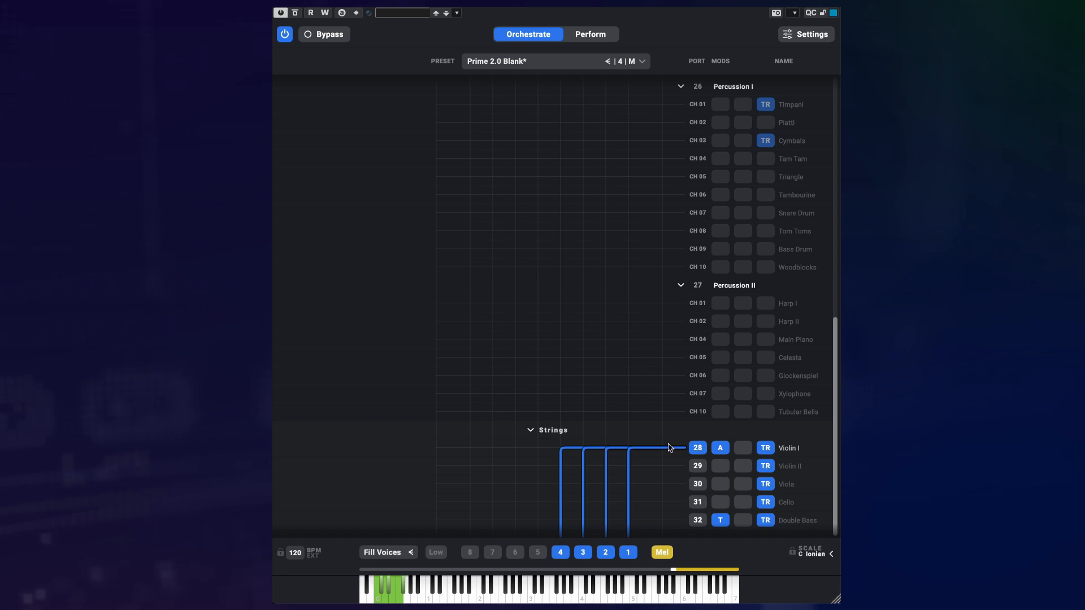
{"action": "left_click", "coordinate": [718, 449]}
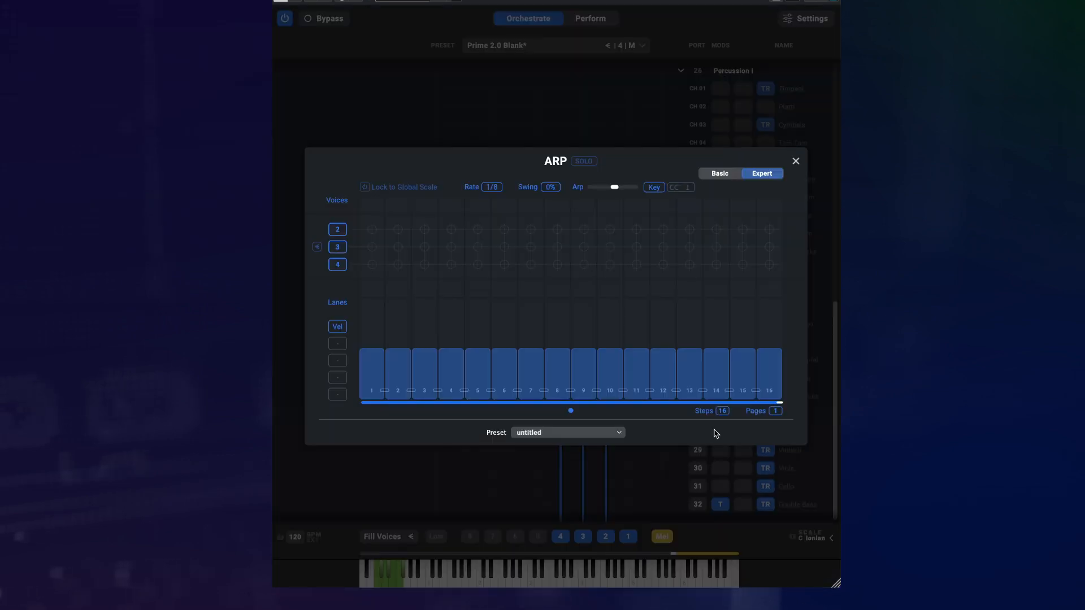
{"action": "left_click", "coordinate": [676, 485]}
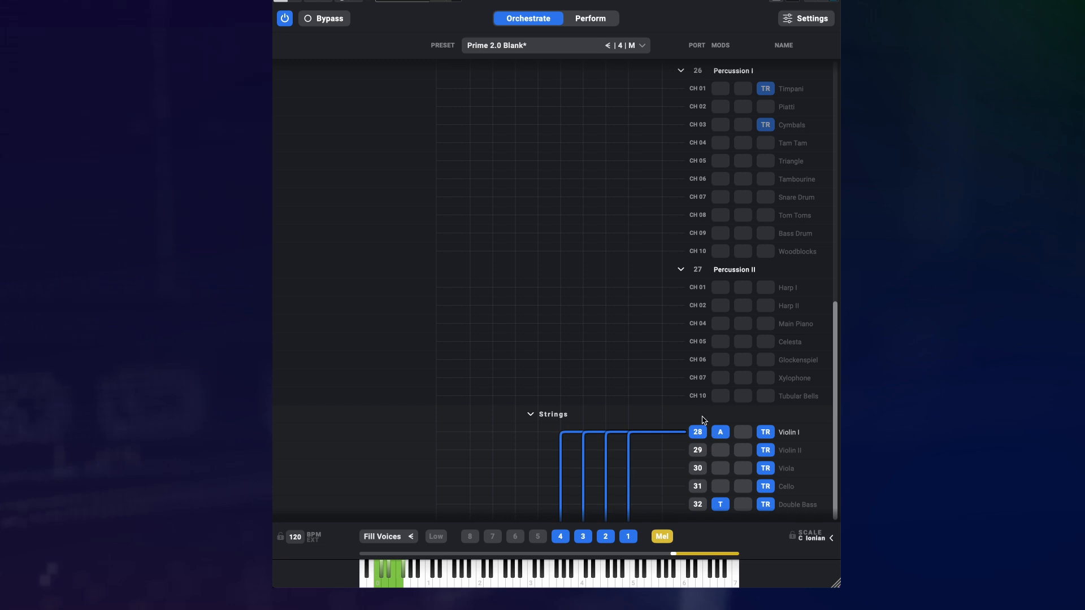
{"action": "left_click", "coordinate": [724, 435]}
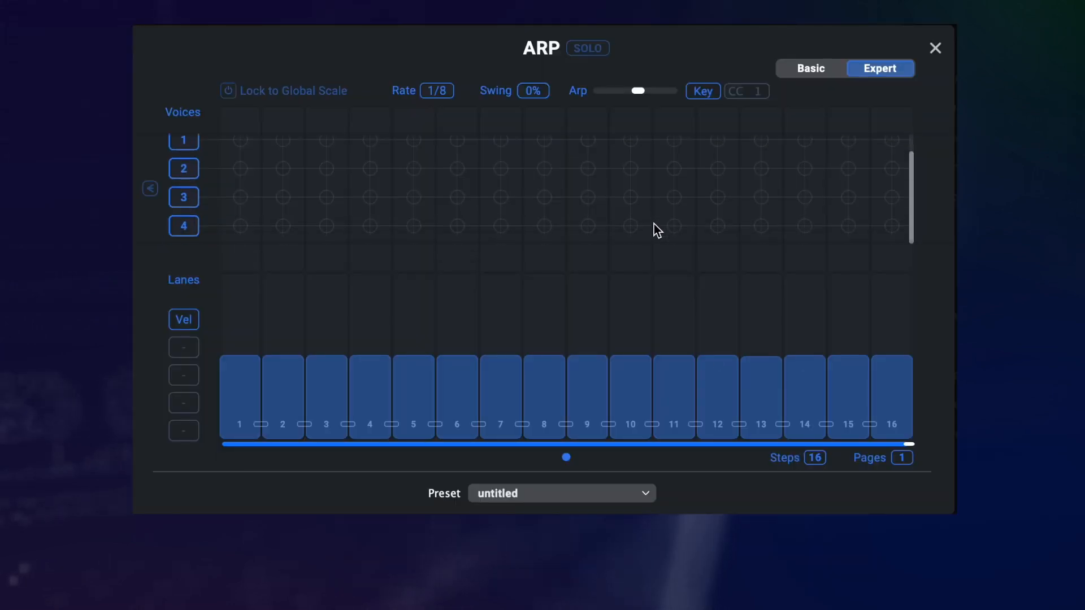
{"action": "scroll", "coordinate": [653, 220], "scroll_direction": "up", "scroll_amount": 1}
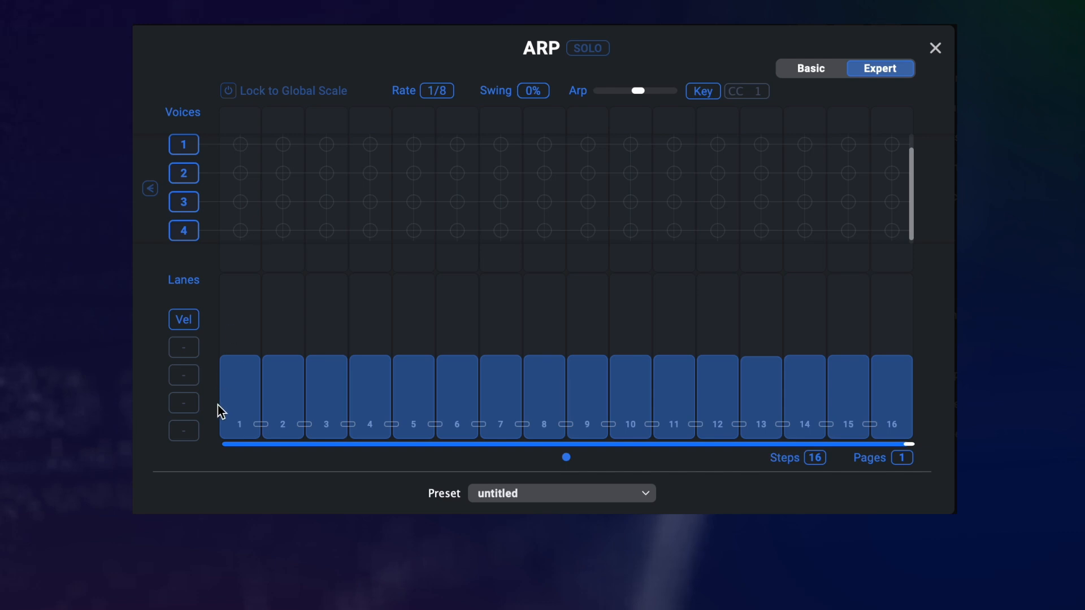
- Enter a repeating one-note-per-step pattern that cycles through voices 1, 2, 3 and 4 from step 1 onward
{"action": "left_click", "coordinate": [243, 146]}
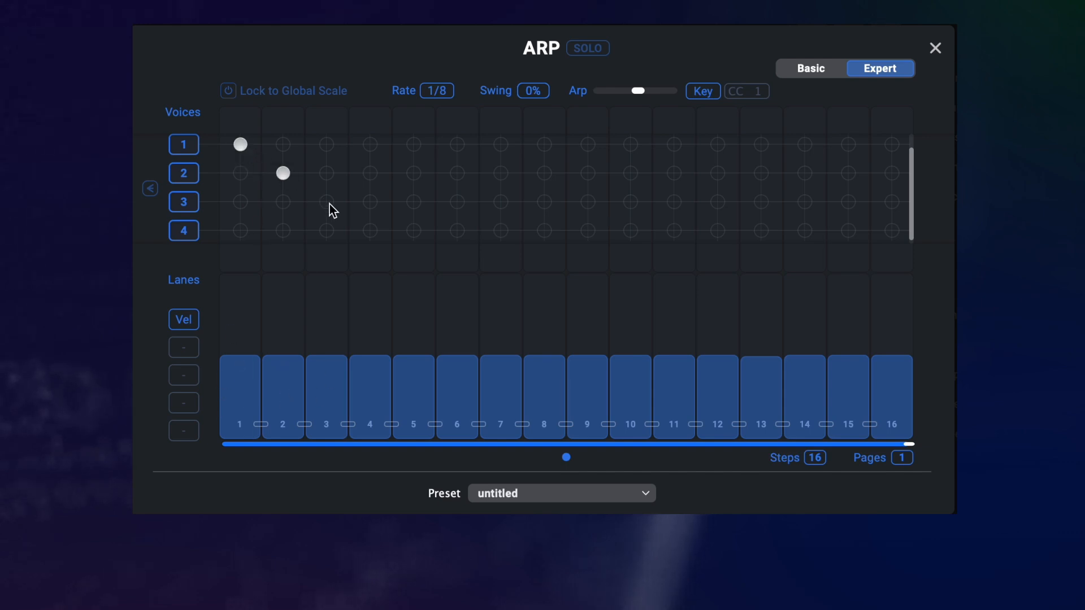
{"action": "left_click", "coordinate": [371, 230]}
{"action": "left_click", "coordinate": [414, 144]}
{"action": "left_click", "coordinate": [458, 173]}
{"action": "left_click", "coordinate": [501, 202]}
{"action": "left_click", "coordinate": [546, 231]}
{"action": "left_click", "coordinate": [589, 144]}
{"action": "left_click", "coordinate": [630, 200]}
{"action": "left_click", "coordinate": [633, 175]}
{"action": "left_click", "coordinate": [718, 232]}
{"action": "left_click", "coordinate": [635, 199]}
{"action": "left_click", "coordinate": [761, 145]}
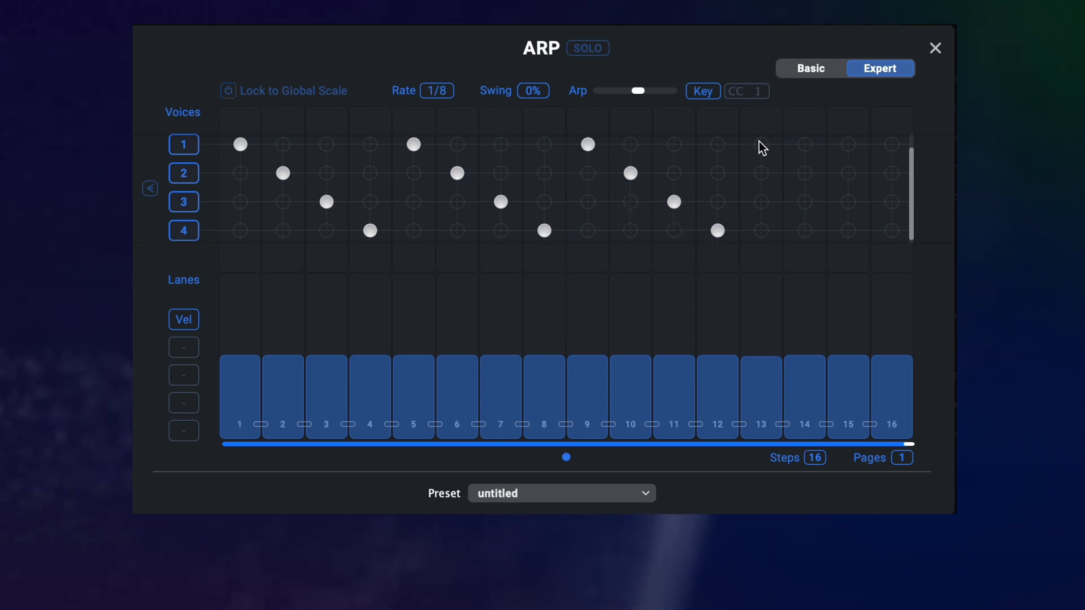
{"action": "left_click", "coordinate": [804, 173]}
{"action": "left_click", "coordinate": [848, 201]}
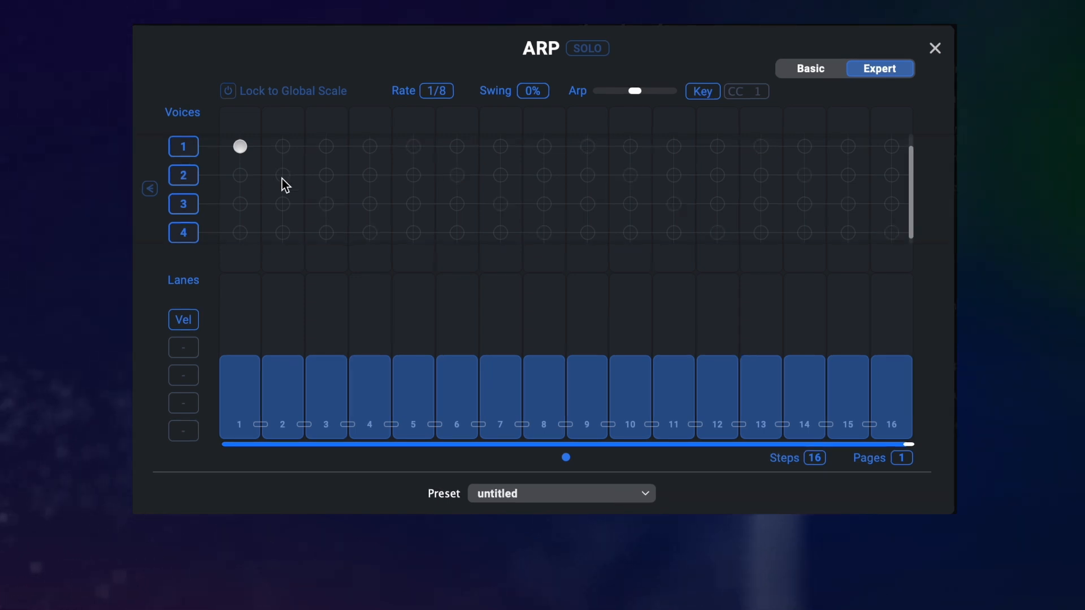
- Add voice 2 on step 2, voice 1 on step 3, voice 4 on step 4 and all four voices on step 5
{"action": "left_click", "coordinate": [283, 175]}
{"action": "left_click", "coordinate": [326, 147]}
{"action": "left_click", "coordinate": [369, 233]}
{"action": "left_click", "coordinate": [414, 146]}
{"action": "left_click", "coordinate": [413, 175]}
{"action": "left_click", "coordinate": [414, 204]}
{"action": "left_click", "coordinate": [414, 232]}
- Add voices 1, 2, 1 and 3 on steps 6 to 9 and all four voices on step 10
{"action": "left_click", "coordinate": [457, 147]}
{"action": "left_click", "coordinate": [501, 175]}
{"action": "left_click", "coordinate": [544, 146]}
{"action": "left_click", "coordinate": [587, 204]}
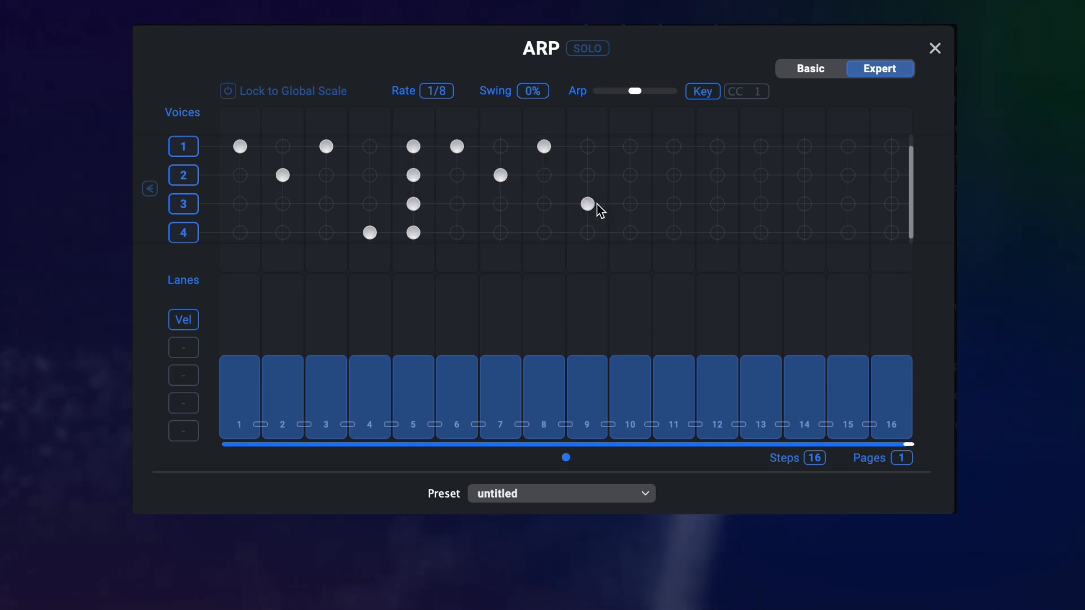
{"action": "left_click", "coordinate": [631, 146]}
{"action": "left_click", "coordinate": [631, 175]}
{"action": "left_click", "coordinate": [631, 203]}
{"action": "left_click", "coordinate": [632, 232]}
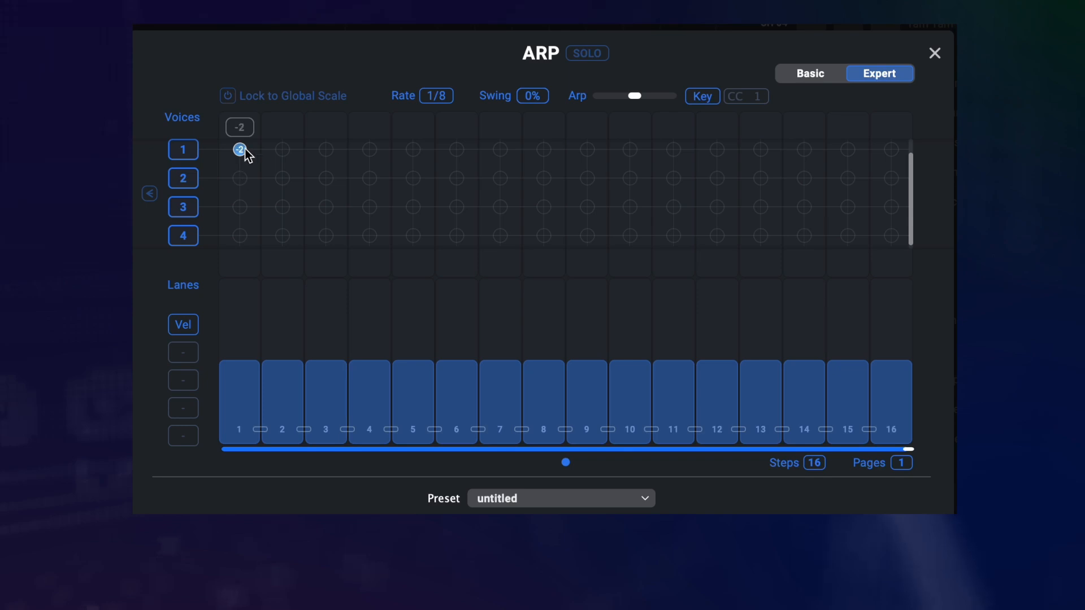
- Try transposing the voice 1 note on step 1, including to 4, reset it and add a voice 2 note on step 2
{"action": "left_click", "coordinate": [242, 152]}
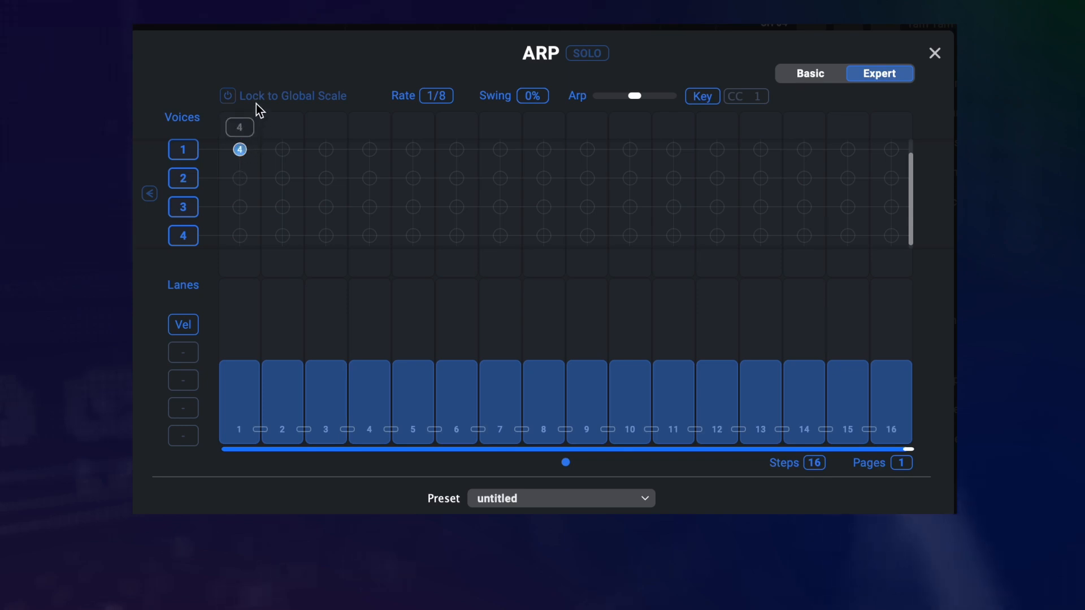
{"action": "left_click_drag", "start_coordinate": [268, 71], "coordinate": [273, 80]}
{"action": "left_click_drag", "start_coordinate": [296, 135], "coordinate": [301, 203]}
{"action": "left_click_drag", "start_coordinate": [301, 242], "coordinate": [298, 185]}
{"action": "left_click", "coordinate": [242, 154]}
{"action": "left_click", "coordinate": [241, 153]}
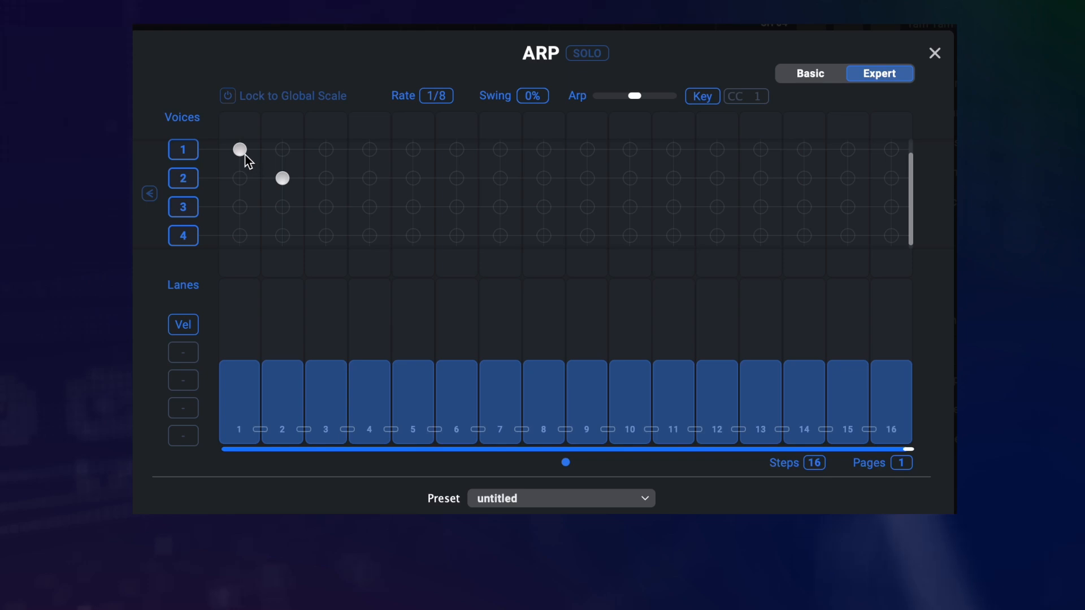
- Add a voice 3 note on step 2, transpose that step's notes individually with voice 2 at 3, and clear the changes
{"action": "left_click", "coordinate": [283, 207]}
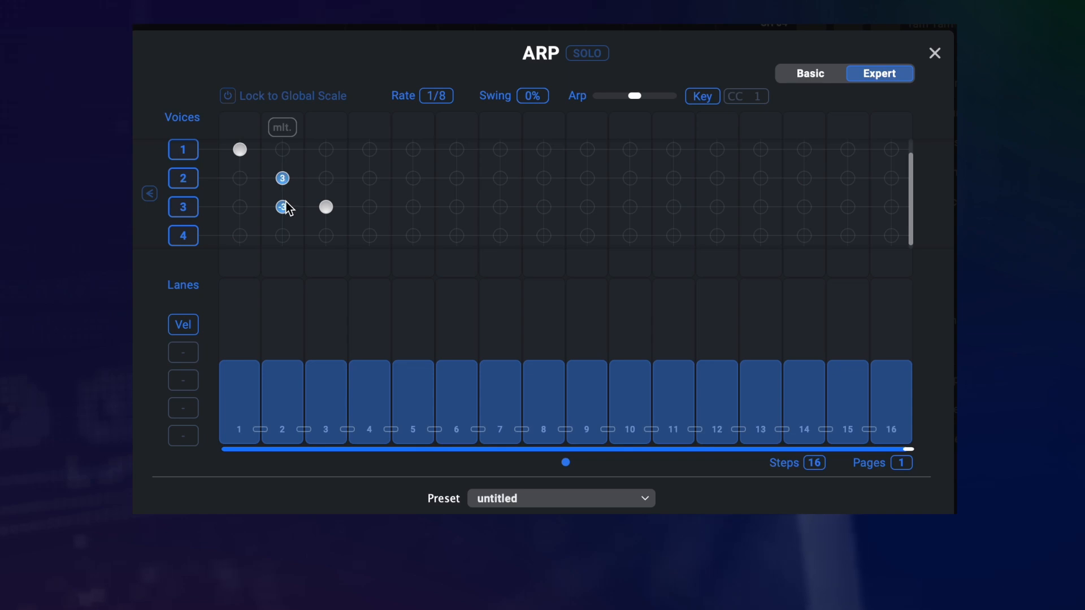
{"action": "left_click", "coordinate": [283, 207]}
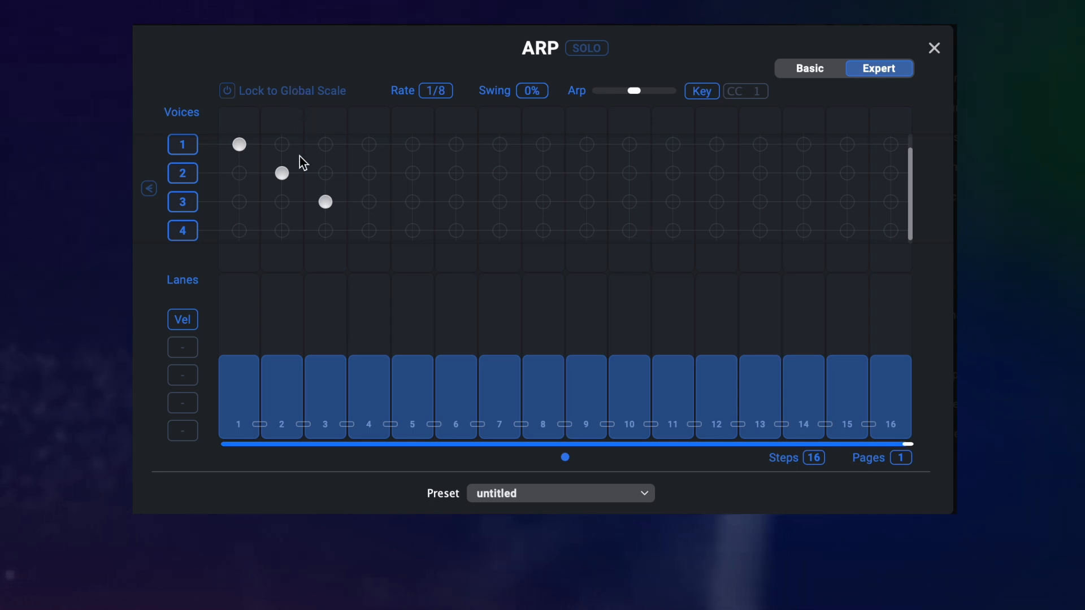
- Enable Lock to Global Scale and transpose the notes on steps 1, 2 and 3 by -2, 1 and 1
{"action": "left_click", "coordinate": [274, 97]}
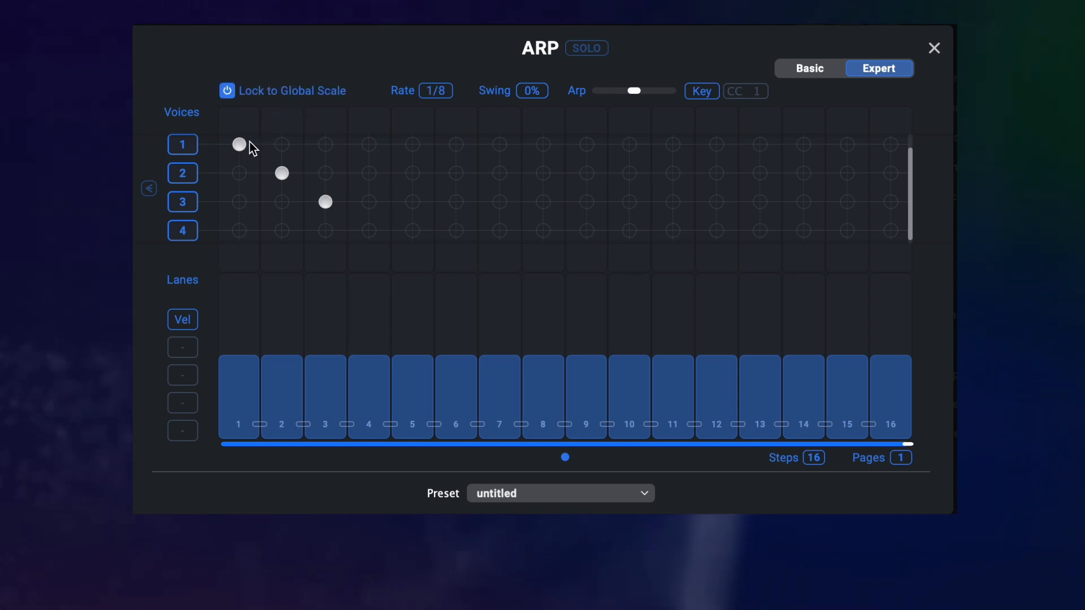
{"action": "left_click_drag", "start_coordinate": [245, 143], "coordinate": [291, 163]}
{"action": "left_click_drag", "start_coordinate": [327, 208], "coordinate": [337, 199]}
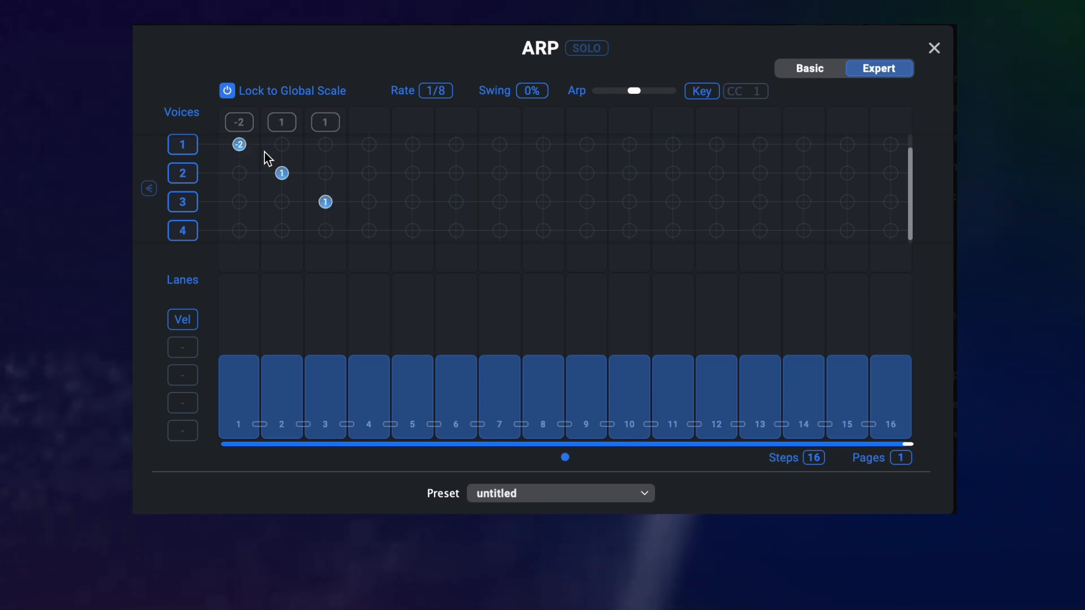
{"action": "left_click_drag", "start_coordinate": [375, 236], "coordinate": [380, 226]}
{"action": "left_click", "coordinate": [417, 201]}
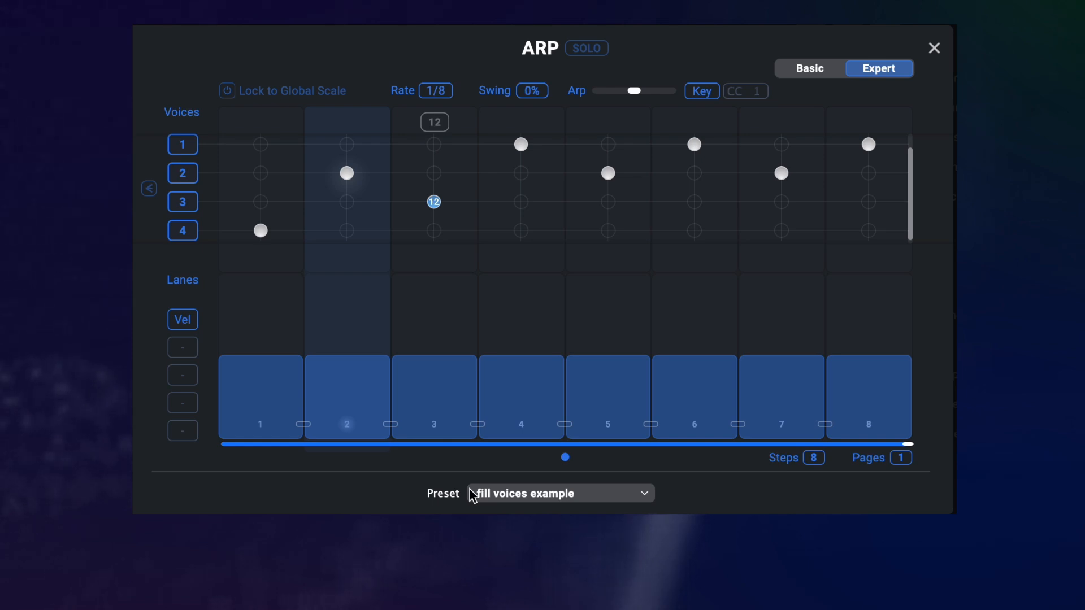
- Toggle voice filling for the arpeggiator's voices in the "fill voices example" preset
{"action": "left_click", "coordinate": [147, 190]}
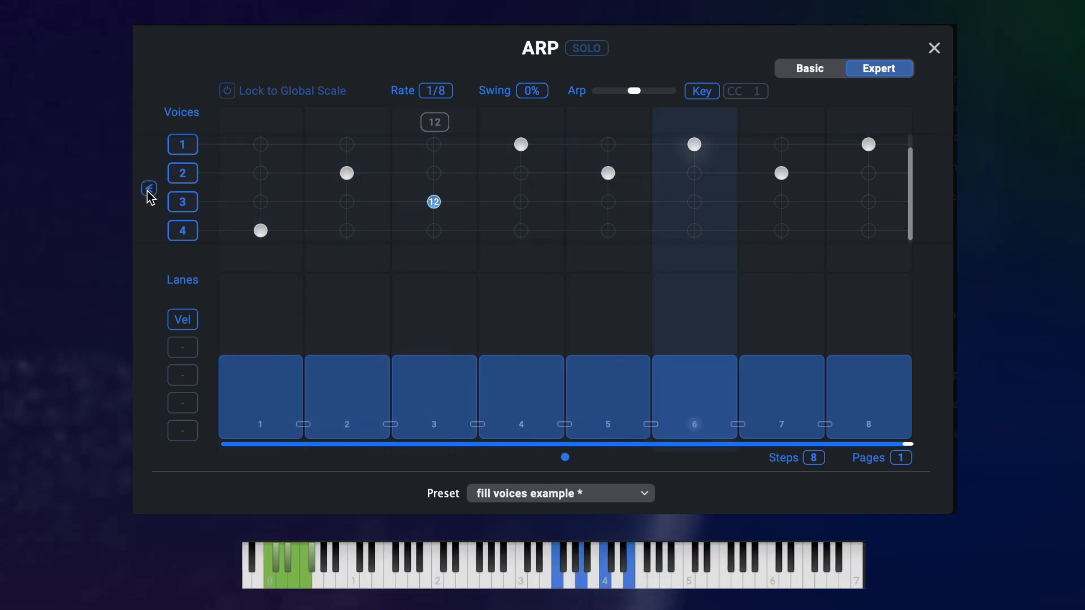